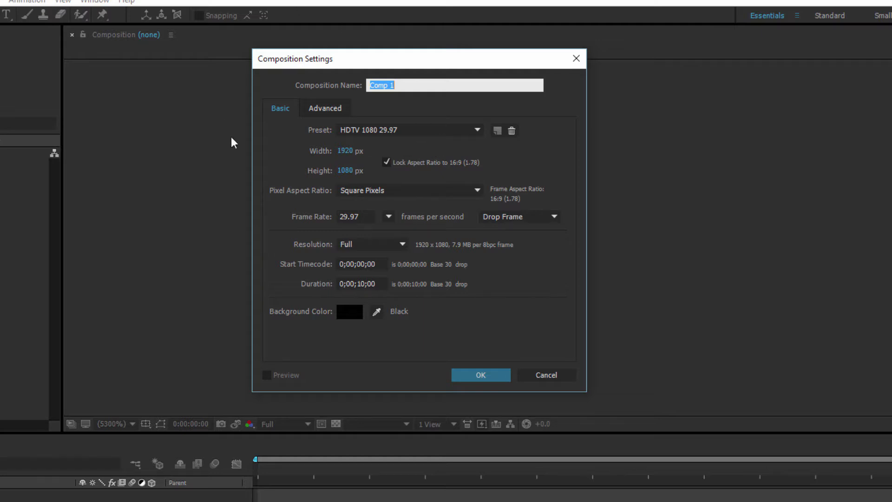
Step: Create an HDTV 1080 29.97 composition named Comp 1 with a duration of 0;00;10;00
left_click(381, 283)
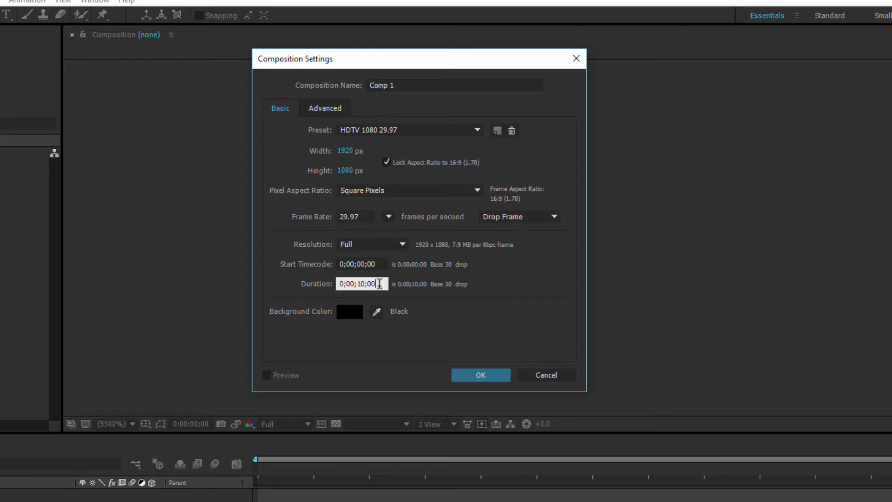
type("1000")
left_click(486, 375)
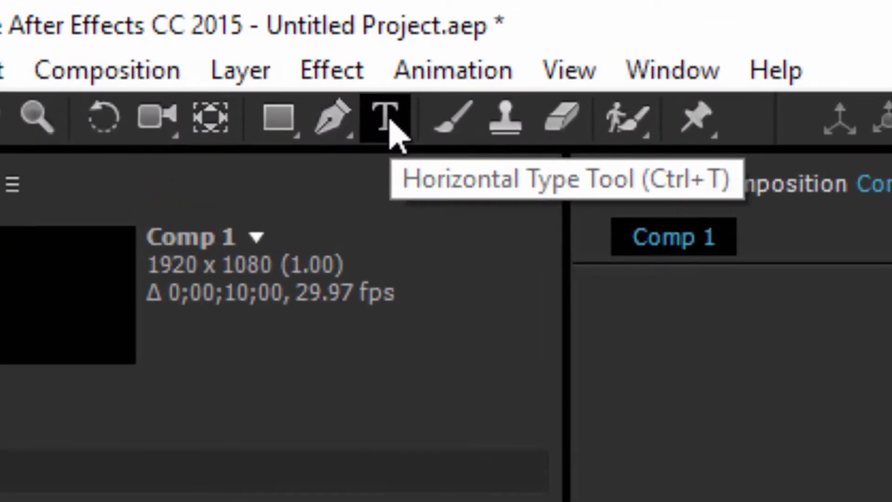
Step: Add a horizontal text layer reading MONSTER and move it fully inside the frame, slightly above the centre
left_click(389, 121)
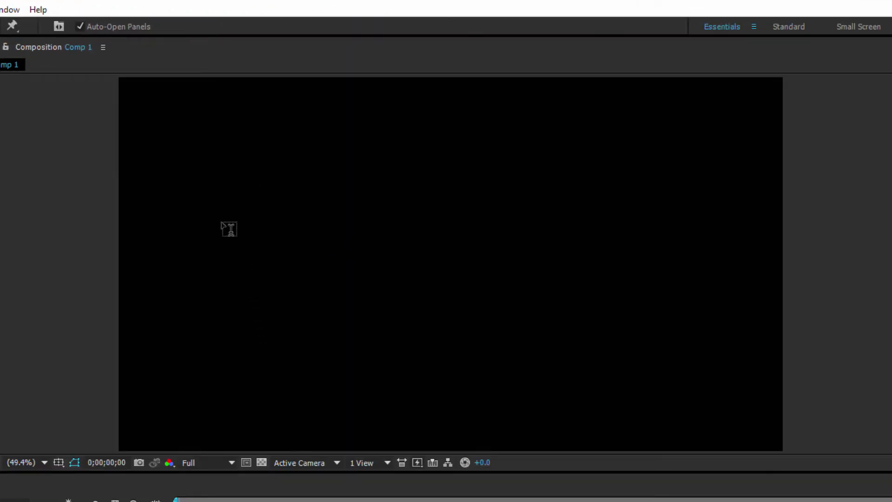
left_click(227, 228)
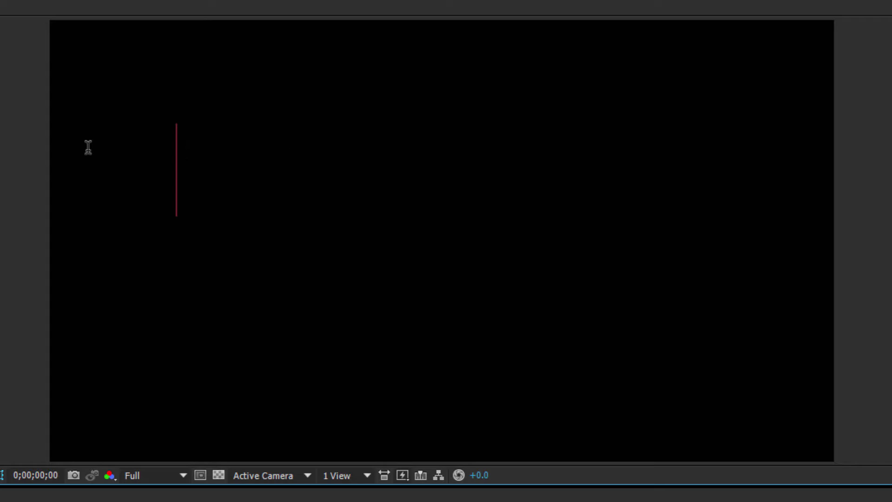
type("MONSTER")
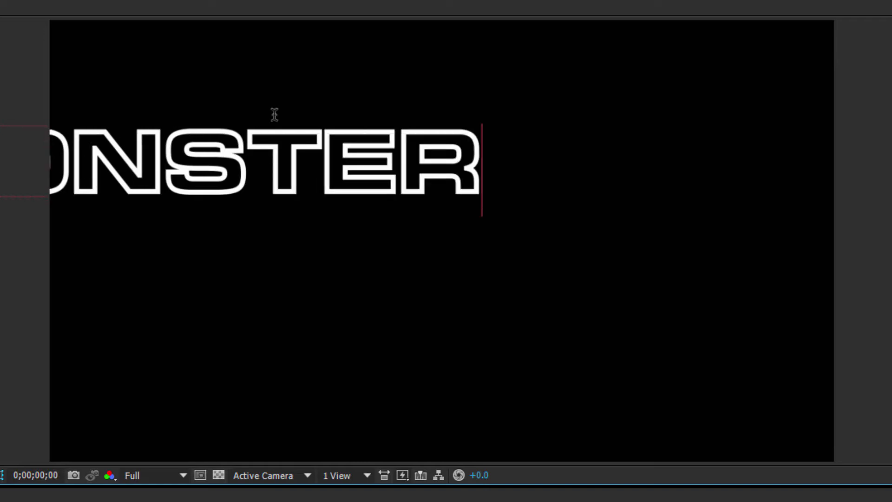
left_click_drag(219, 170, 470, 212)
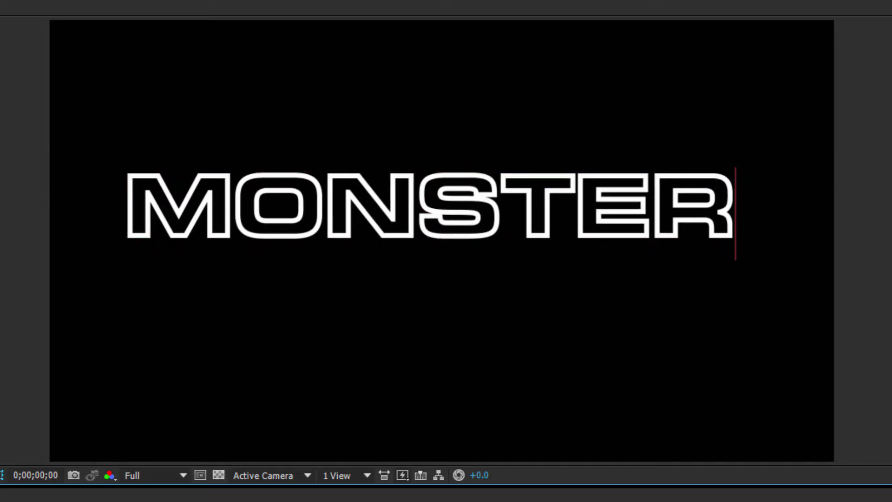
Step: Give the MONSTER text a solid white fill (FFFFFF) and remove its stroke
left_click(863, 178)
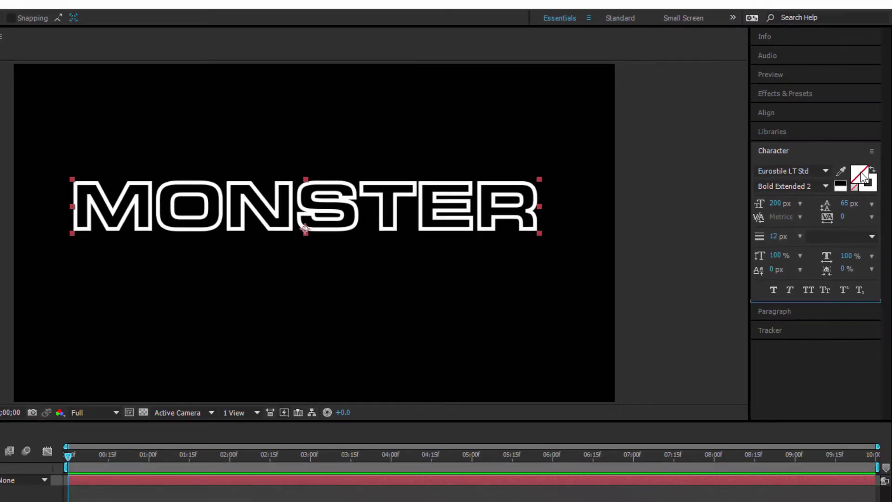
left_click(863, 178)
left_click_drag(364, 205, 369, 139)
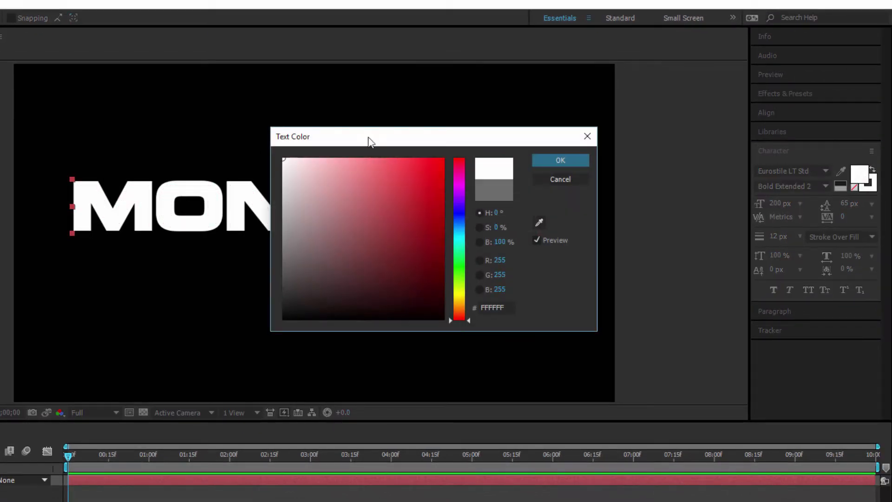
left_click(559, 158)
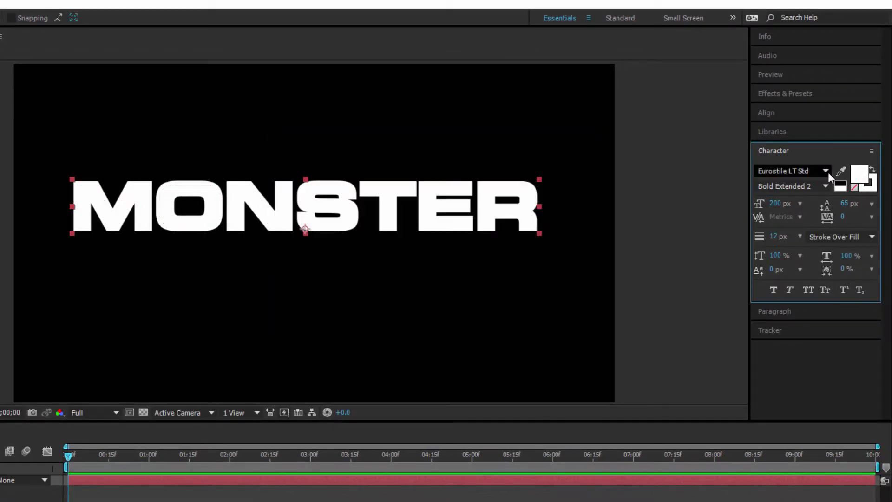
left_click(854, 187)
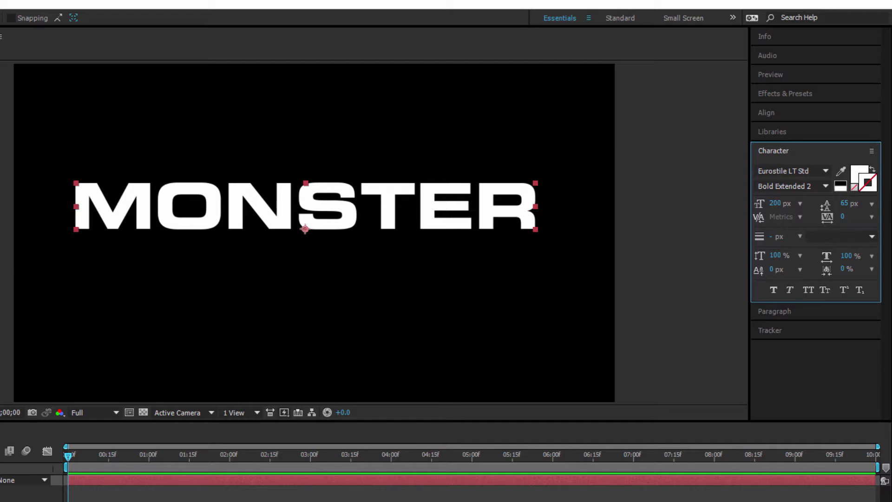
Step: Move the MONSTER text slightly down toward the centre of the composition
left_click_drag(286, 216, 304, 229)
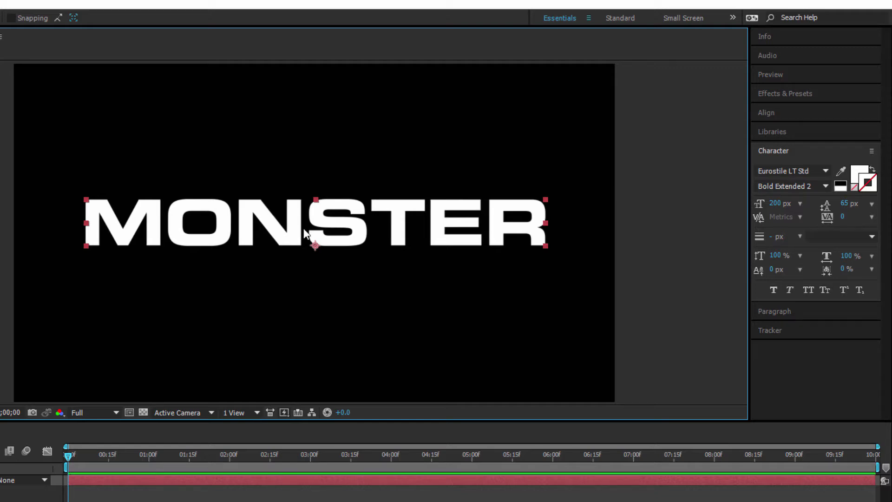
left_click_drag(305, 233, 280, 218)
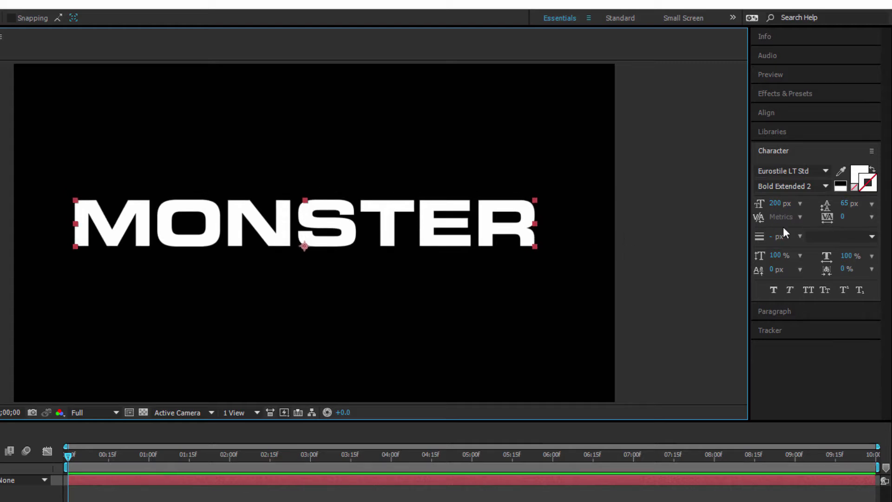
Step: Remove the MONSTER text's fill, leaving a white outline, and set its stroke width to 7 px
left_click(857, 176)
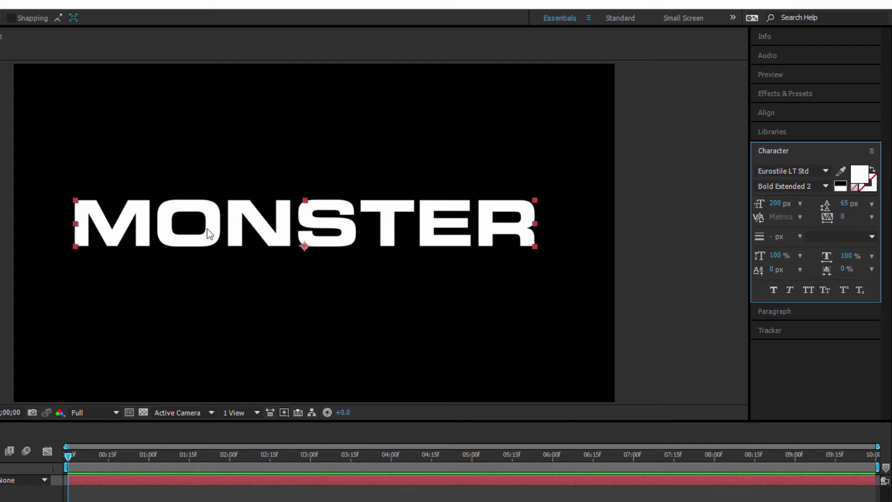
left_click(855, 188)
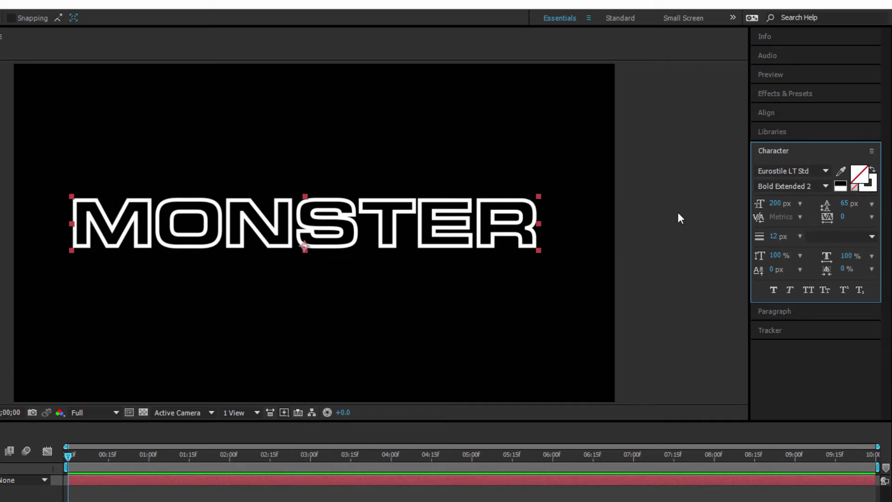
left_click(876, 191)
mouse_move(772, 239)
left_mouse_down()
mouse_move(753, 243)
mouse_move(763, 245)
left_mouse_up()
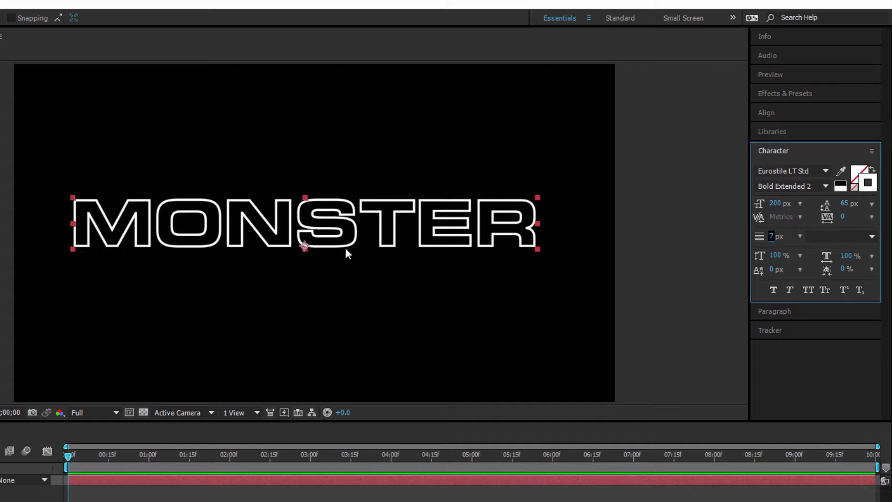
Step: Set the MONSTER text's font size to 201 px and nudge the text into place in the frame
left_click_drag(773, 204, 774, 204)
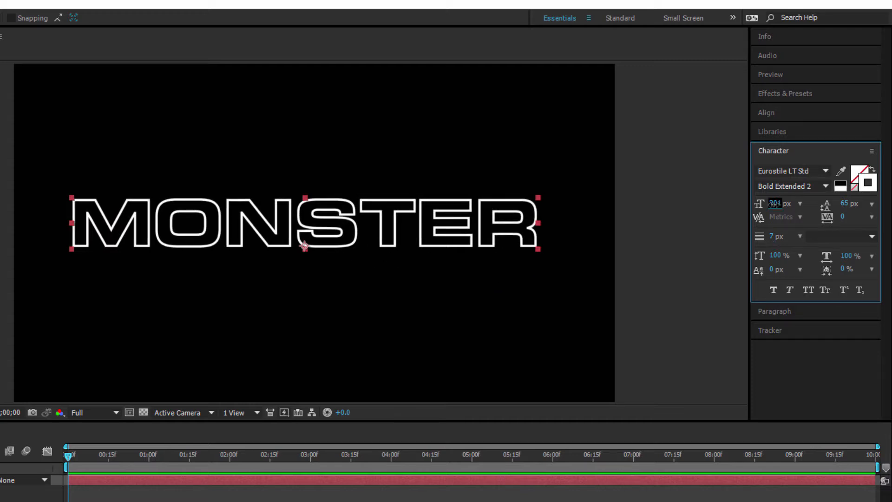
left_click(775, 205)
mouse_move(373, 232)
left_mouse_down()
mouse_move(327, 204)
mouse_move(417, 235)
mouse_move(416, 194)
mouse_move(380, 242)
mouse_move(375, 227)
left_mouse_up()
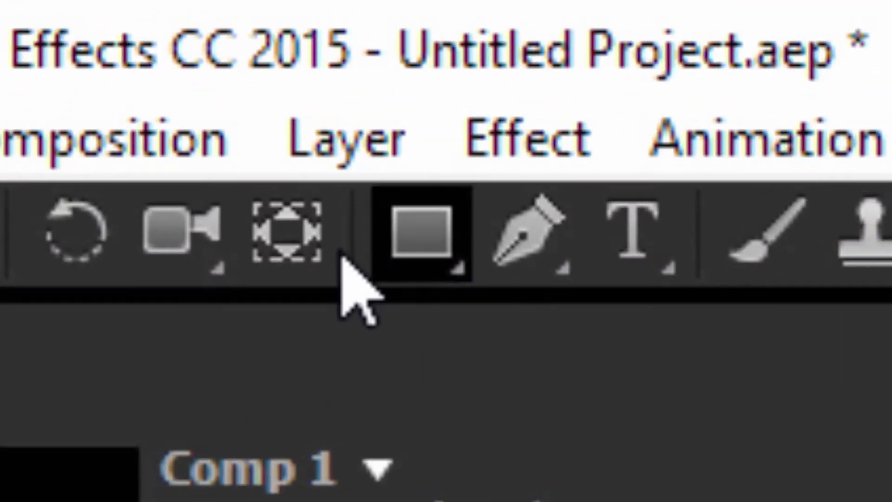
Step: Centre the anchor point within the MONSTER text layer
left_click(39, 35)
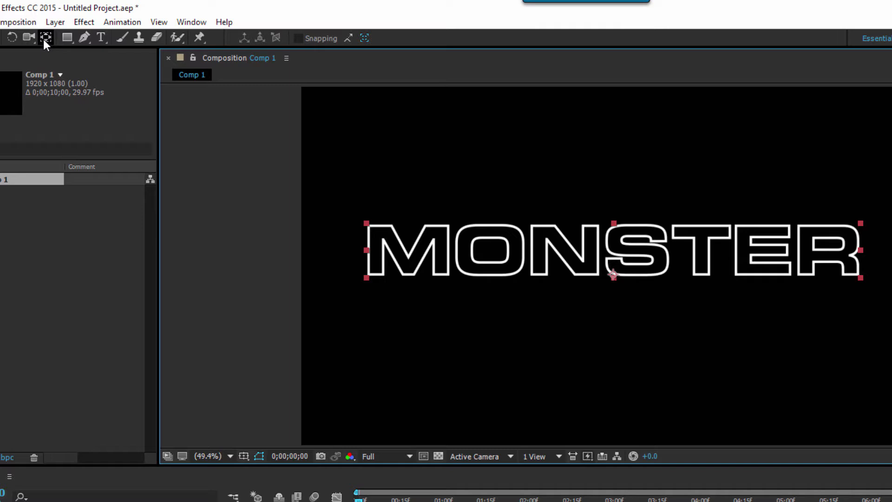
left_click(45, 38)
key("ctrl+alt+Home")
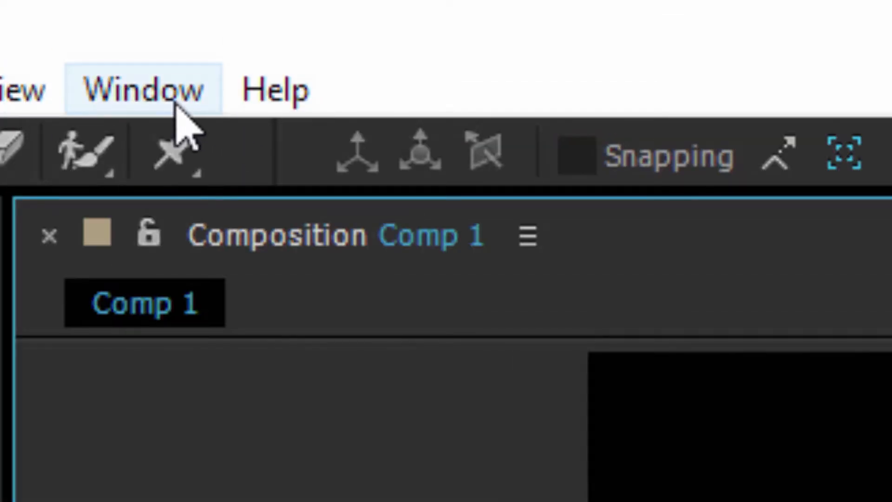
Step: Align the MONSTER text to the horizontal and vertical centre of the composition
left_click(177, 105)
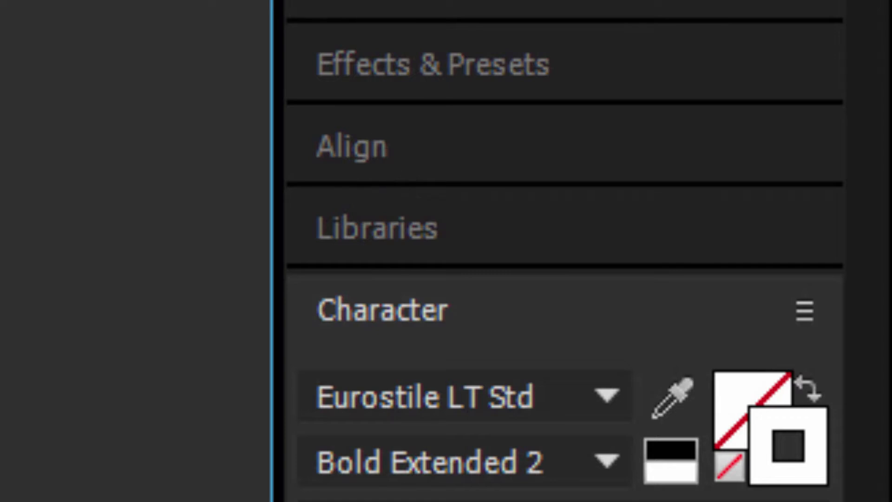
left_click(630, 173)
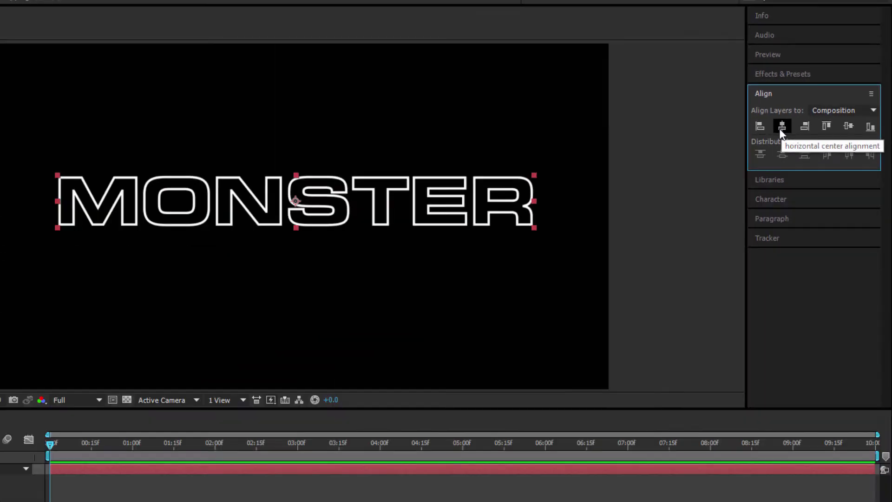
left_click(469, 276)
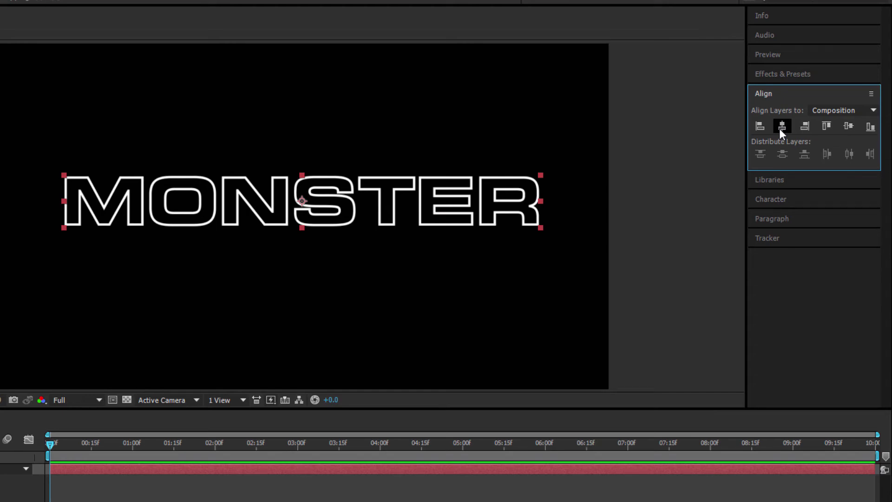
left_click(847, 127)
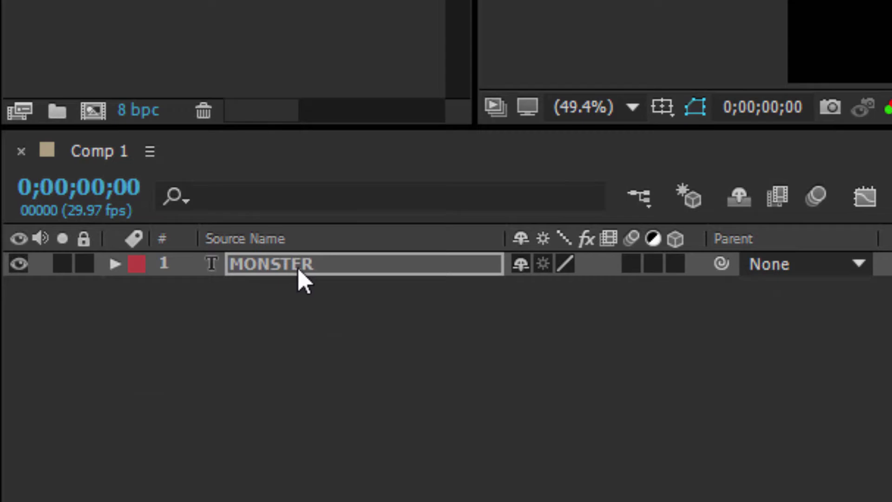
Step: Create shapes from the MONSTER text layer
key("Return")
left_click(296, 270)
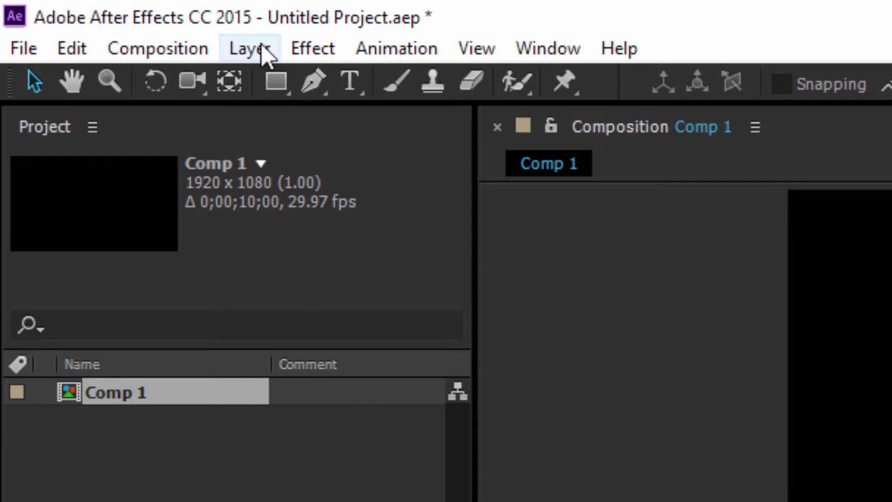
left_click(251, 49)
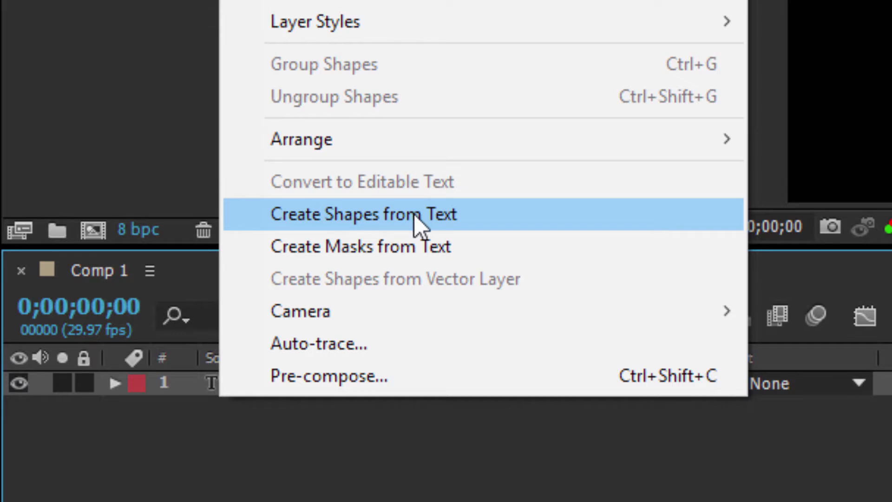
left_click(414, 215)
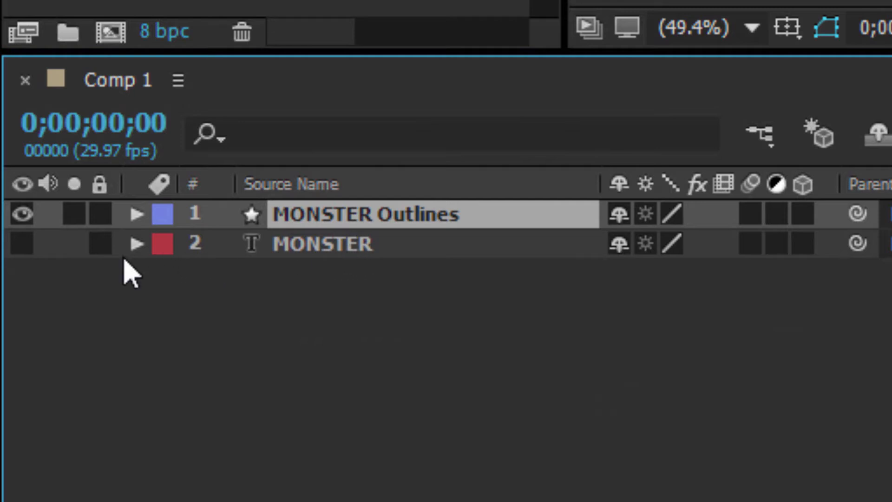
Step: Delete the original MONSTER text layer, keeping only the MONSTER Outlines shape layer
left_click(312, 249)
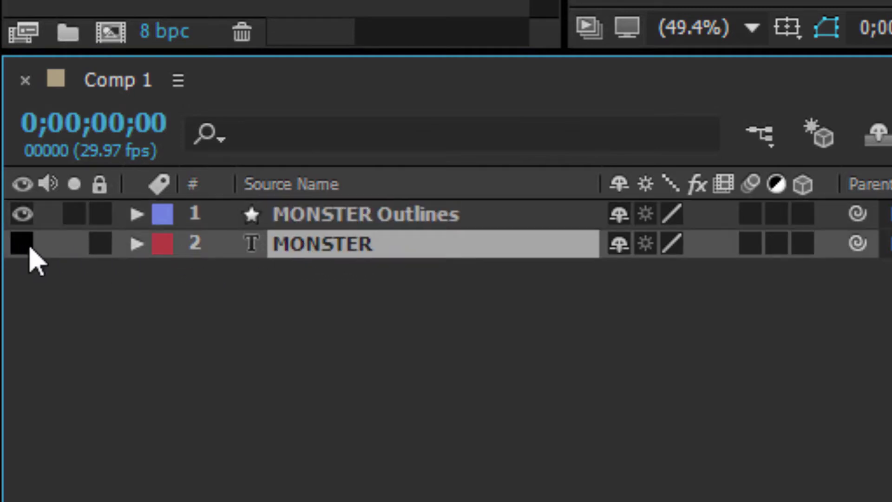
left_click(379, 193)
left_click(342, 218)
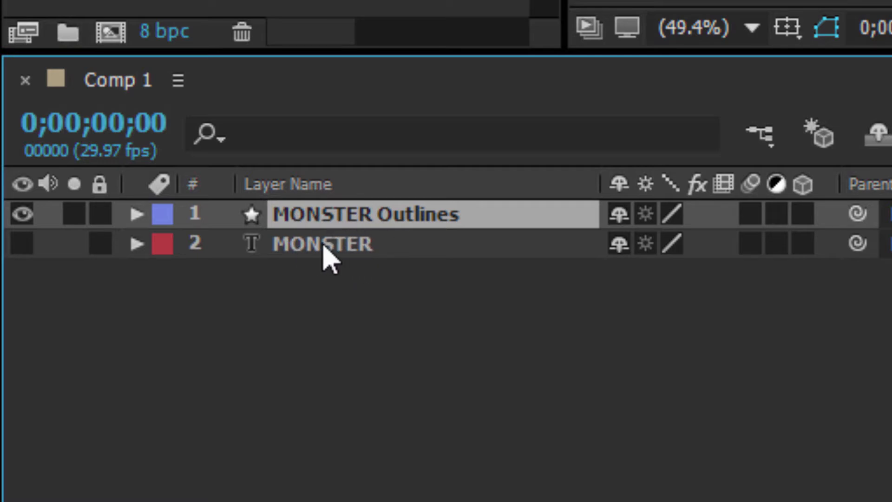
left_click(317, 245)
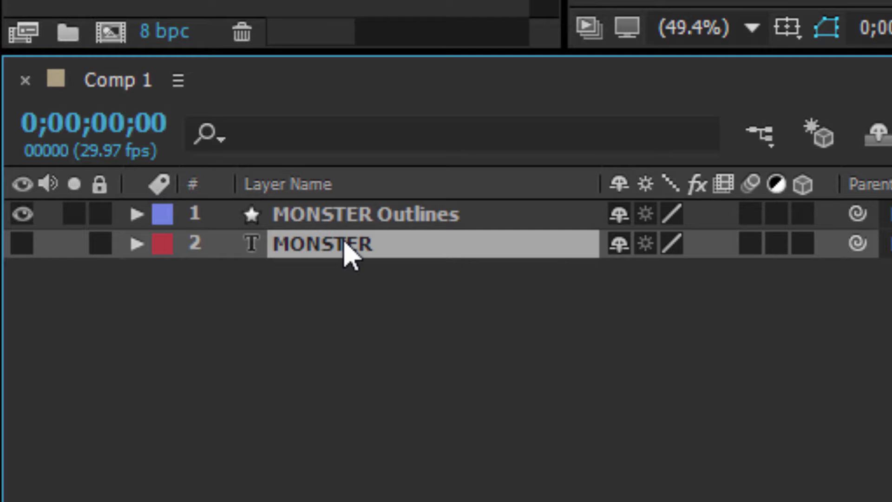
key("Delete")
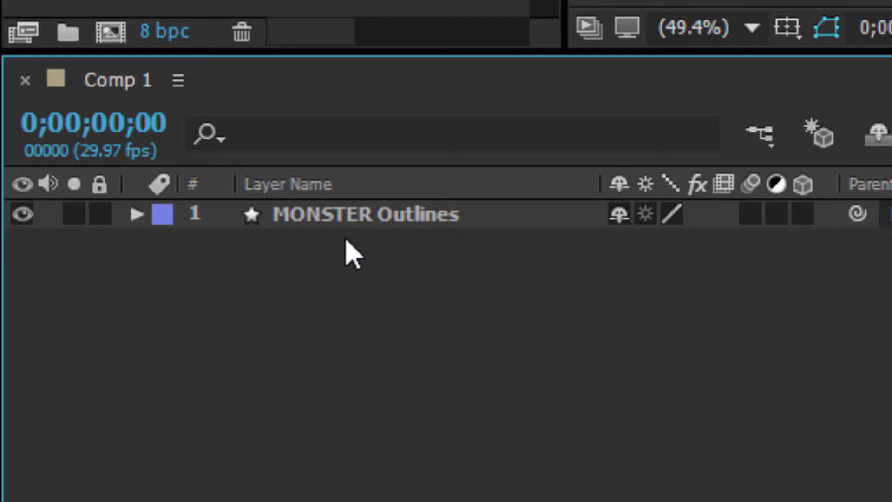
Step: Expand the MONSTER Outlines layer and examine its Transform properties
left_click(353, 224)
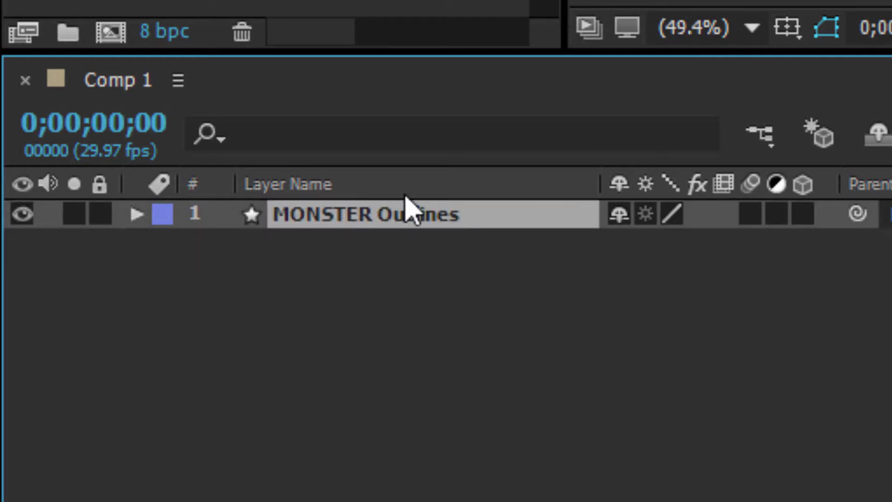
left_click(672, 214)
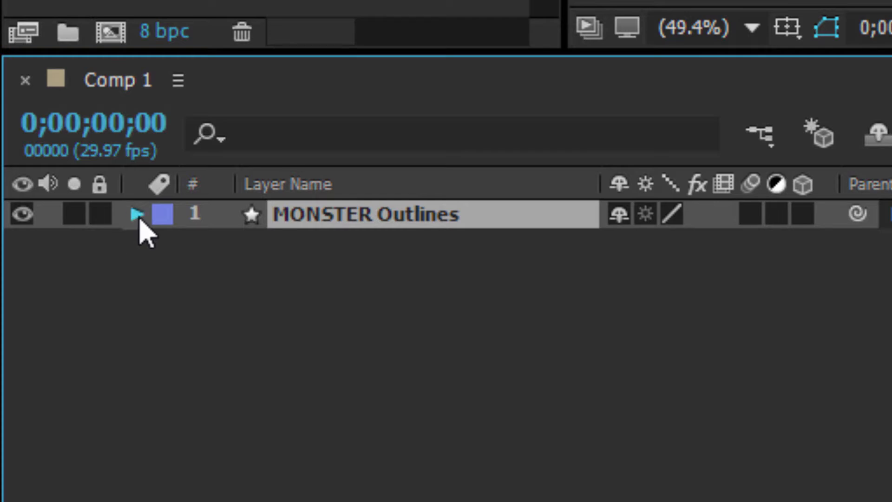
left_click(137, 215)
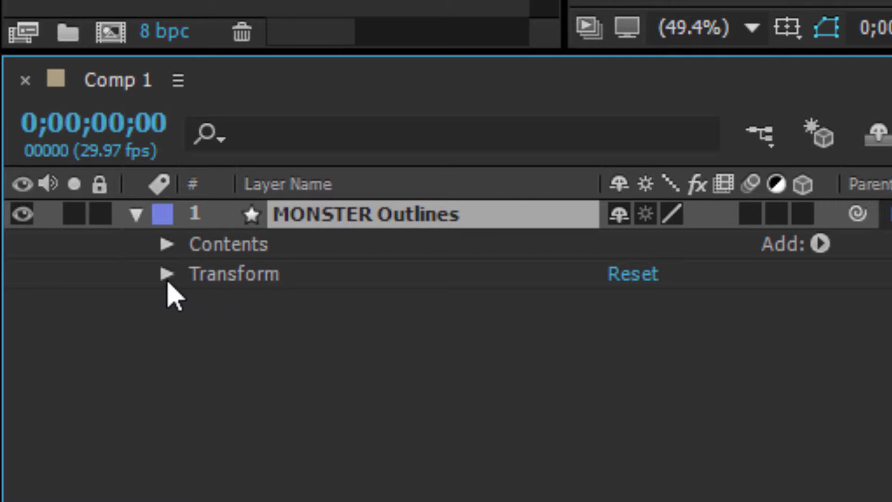
left_click(167, 274)
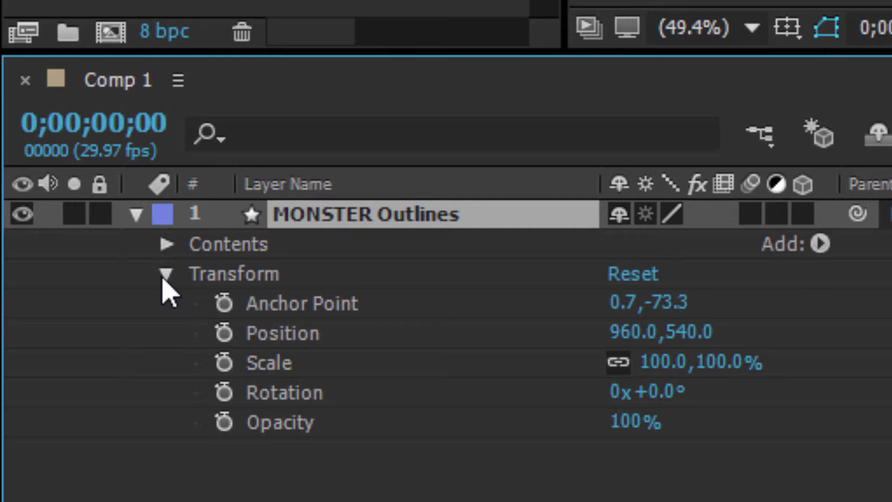
left_click(164, 277)
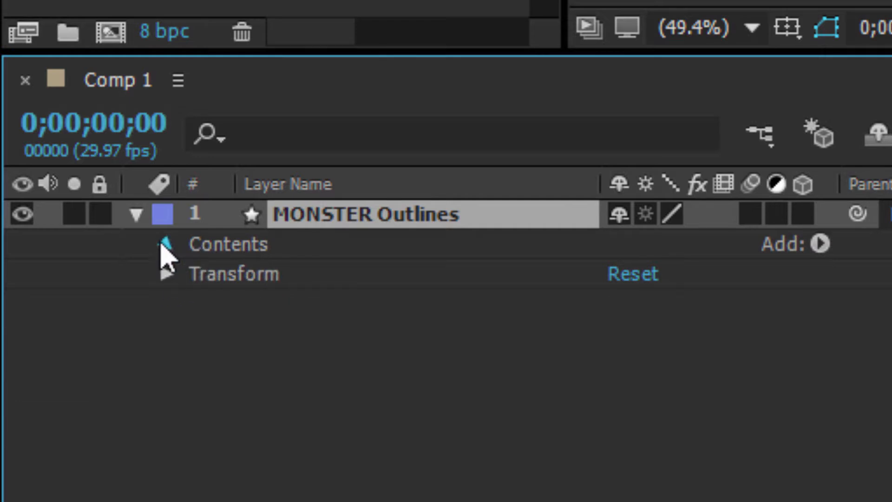
Step: Examine the letter groups in the MONSTER Outlines layer's Contents and the components of the M group
left_click(166, 246)
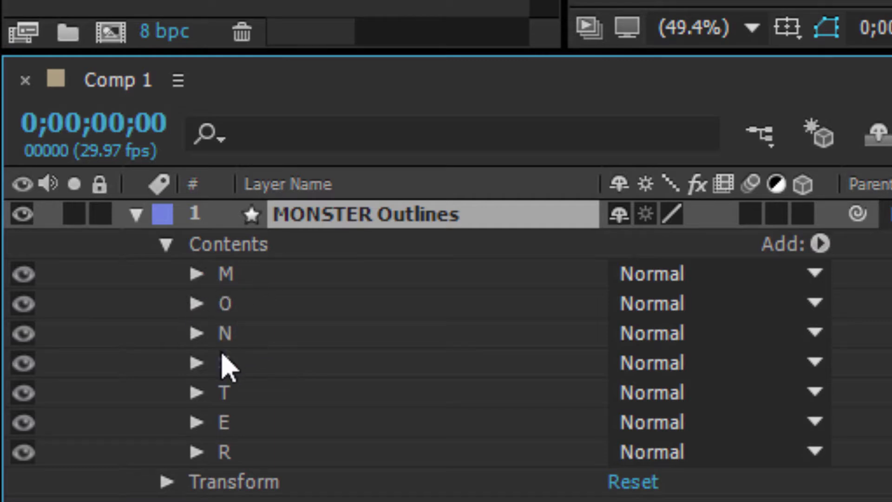
left_click(196, 274)
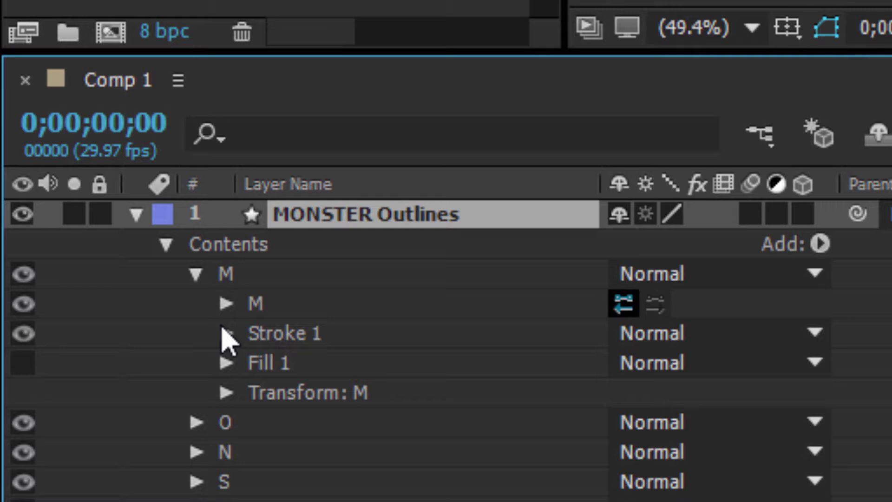
left_click(194, 275)
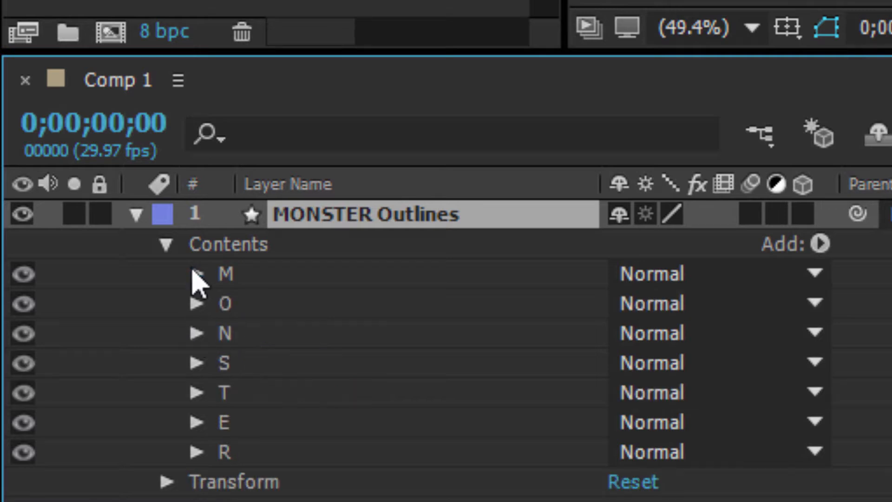
left_click(166, 244)
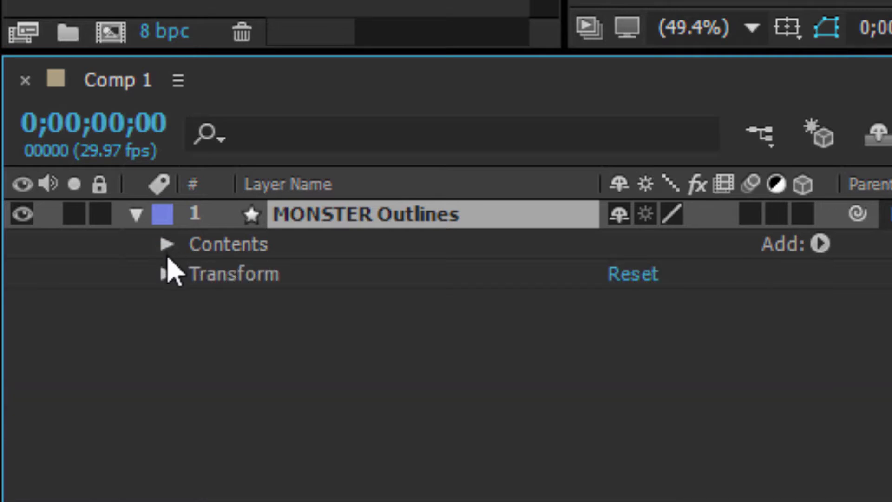
Step: Select the Contents group of MONSTER Outlines and open the list of shape operations that can be added
left_click(257, 246)
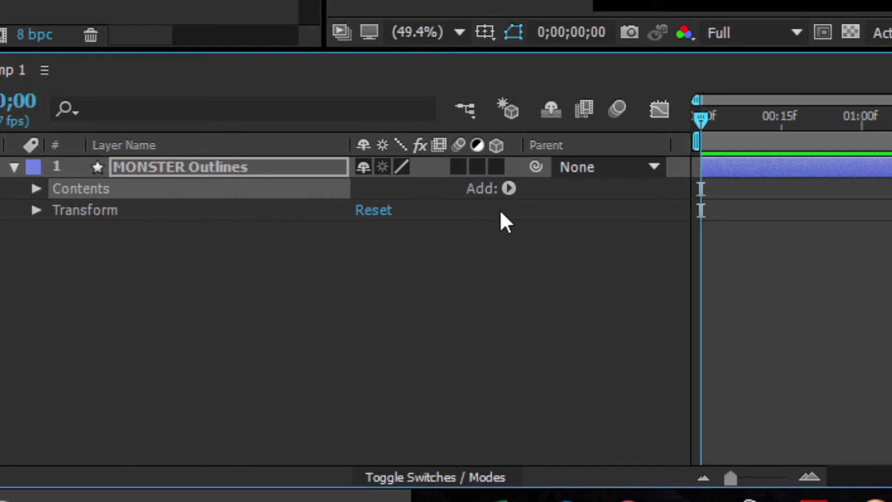
left_click(511, 188)
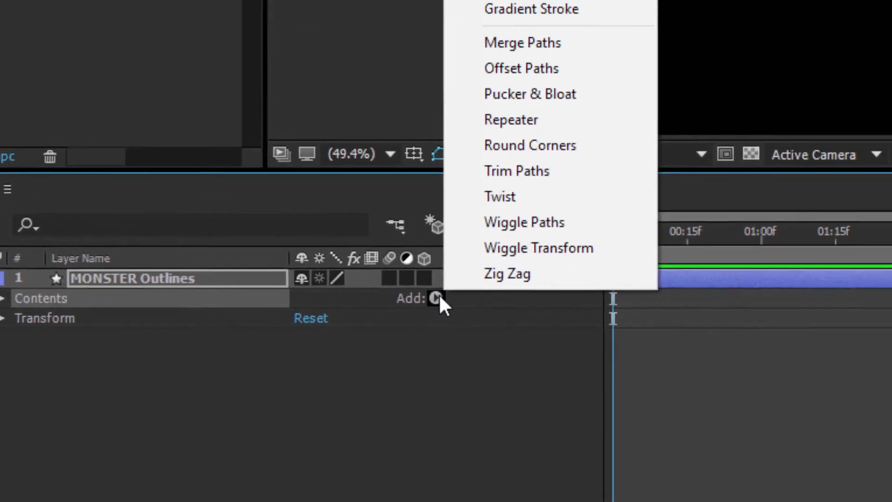
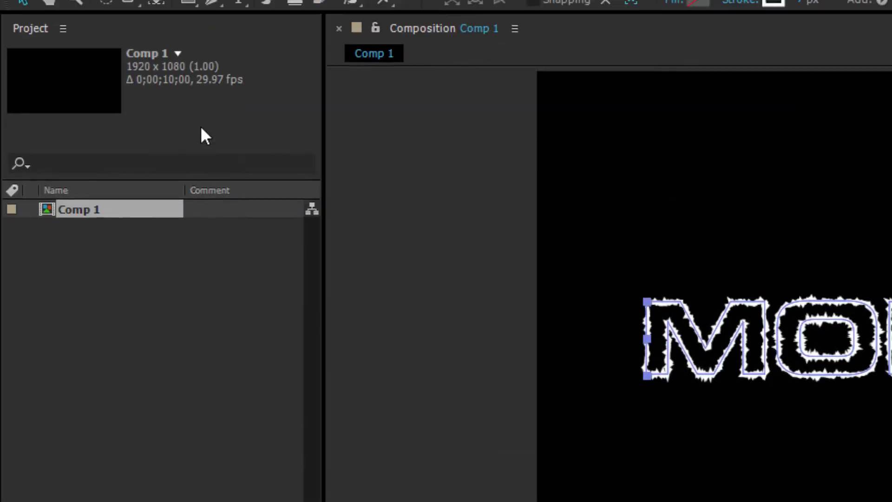
Step: Apply the Fast Blur effect to the MONSTER Outlines 2 layer
left_click(212, 32)
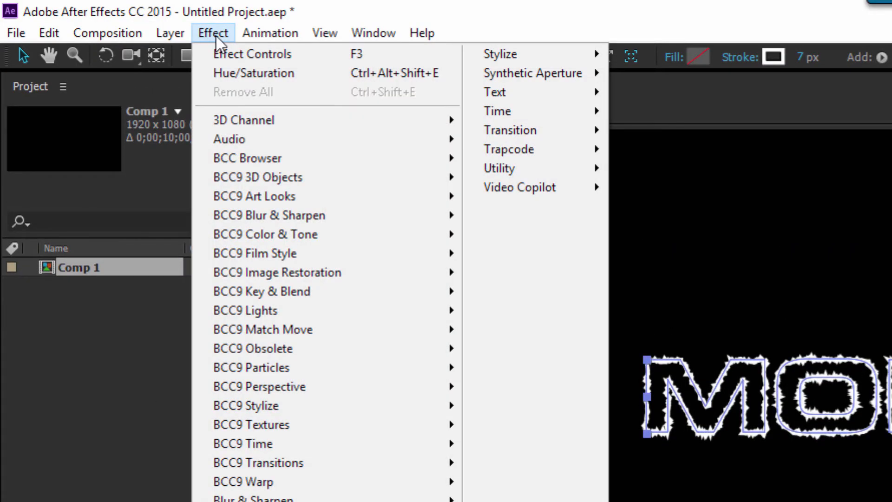
mouse_move(317, 310)
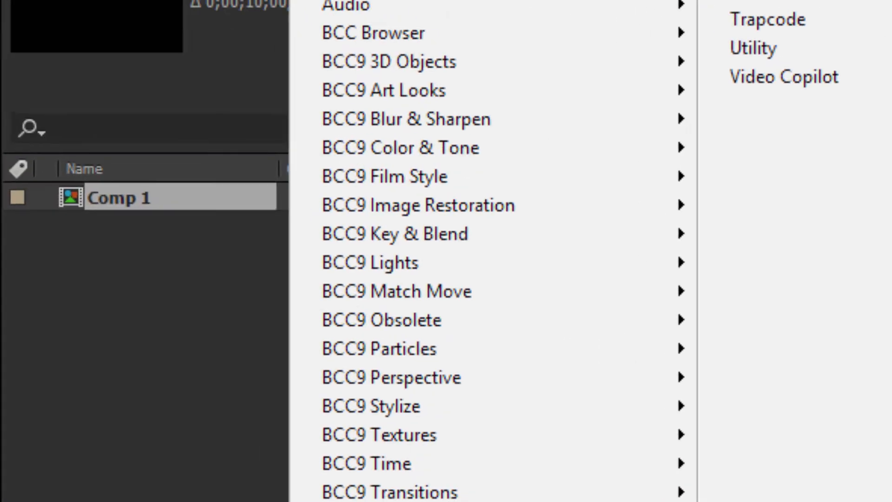
left_click(561, 419)
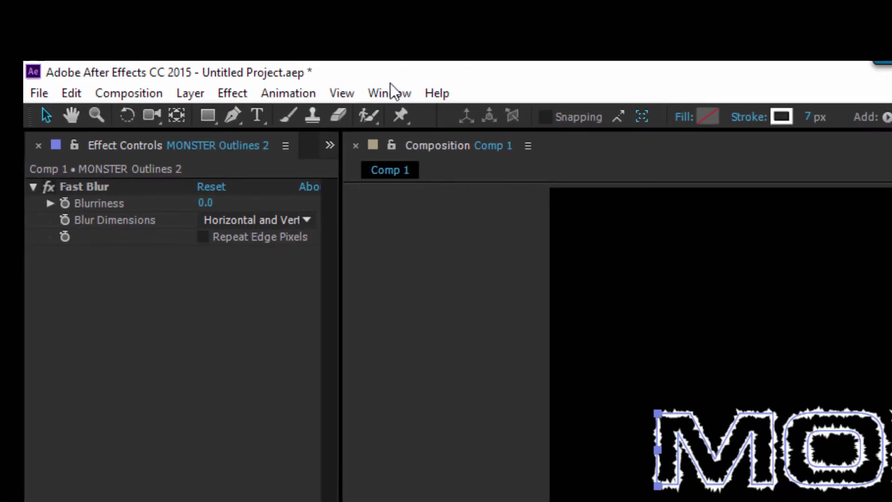
left_click(390, 89)
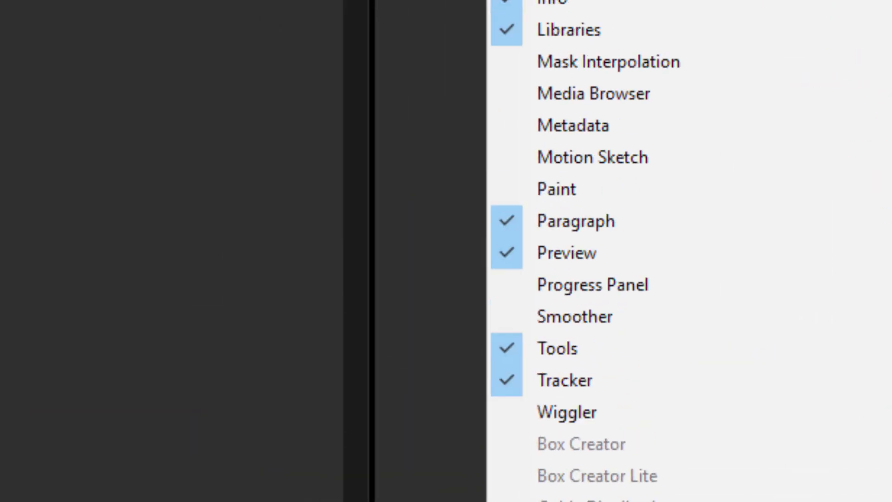
left_click(430, 281)
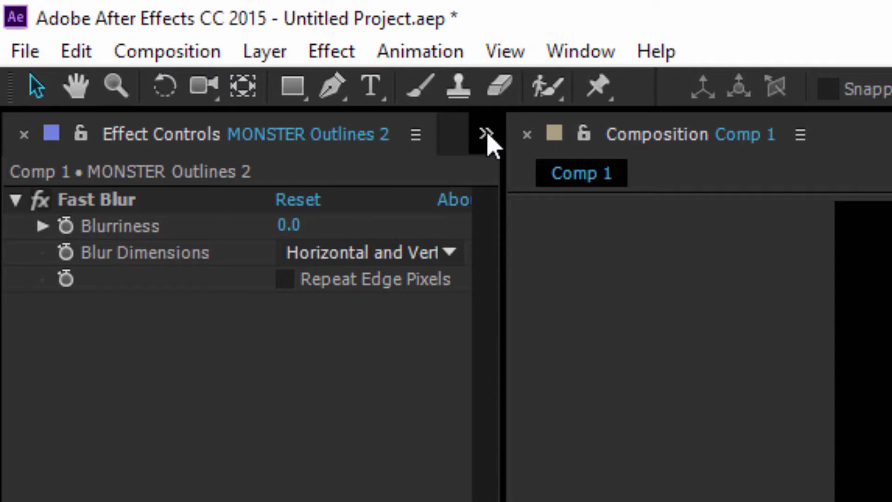
left_click(488, 135)
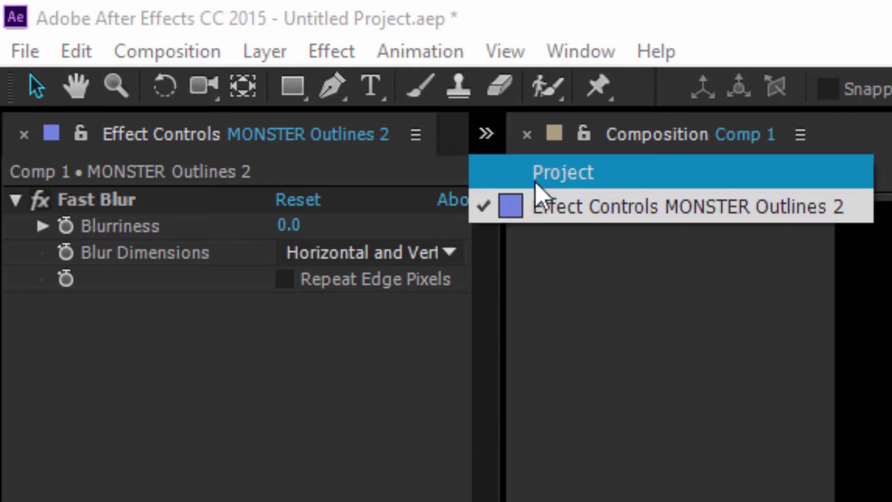
left_click(325, 318)
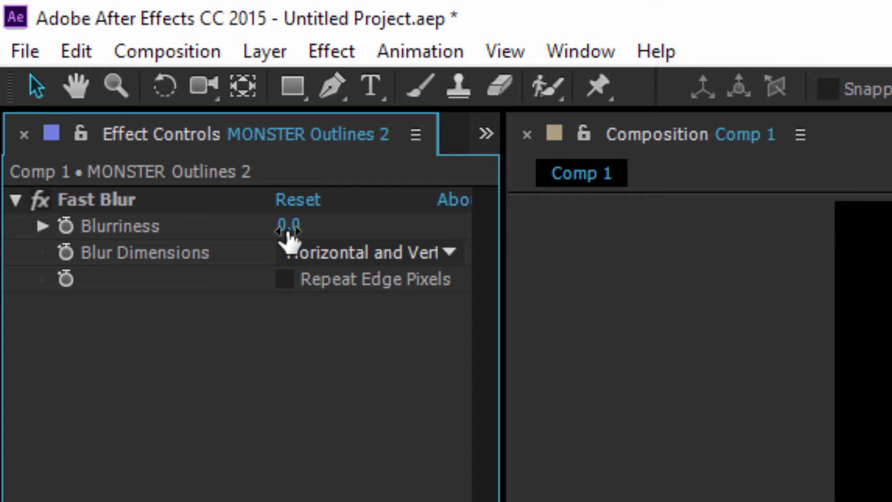
Step: Set the Fast Blur Blurriness of MONSTER Outlines 2 to 0.5
left_click(288, 227)
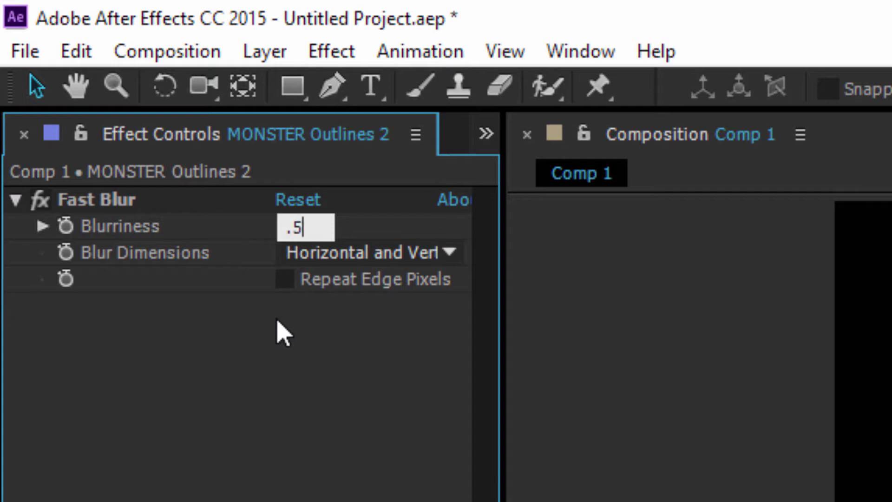
key("Return")
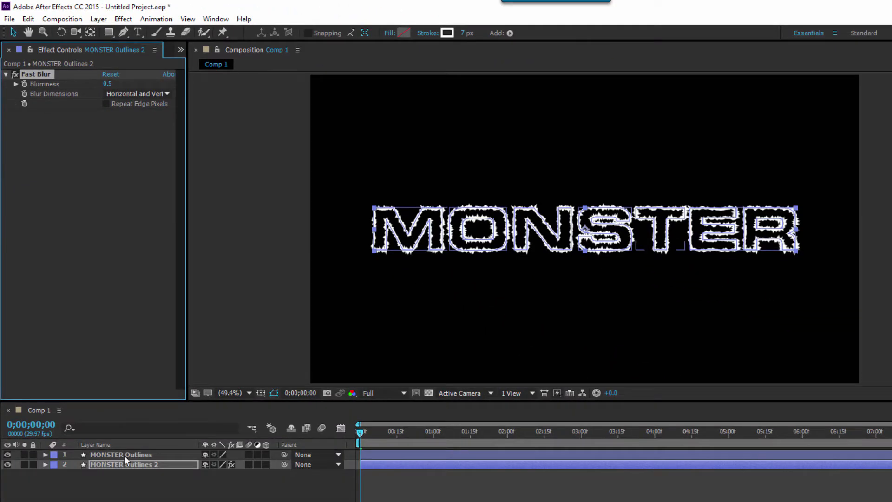
Step: Duplicate the blurred MONSTER Outlines 2 layer and set the Fast Blur Blurriness of MONSTER Outlines 2 to 2
left_click(122, 454)
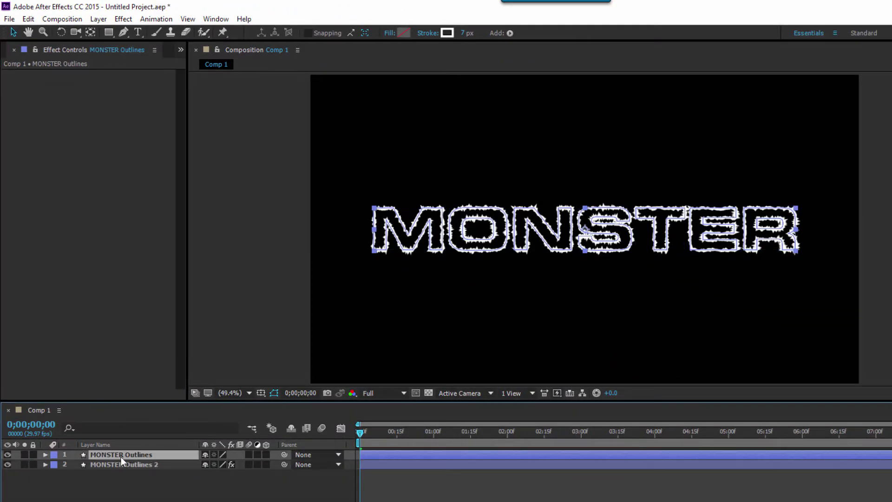
left_click(119, 463)
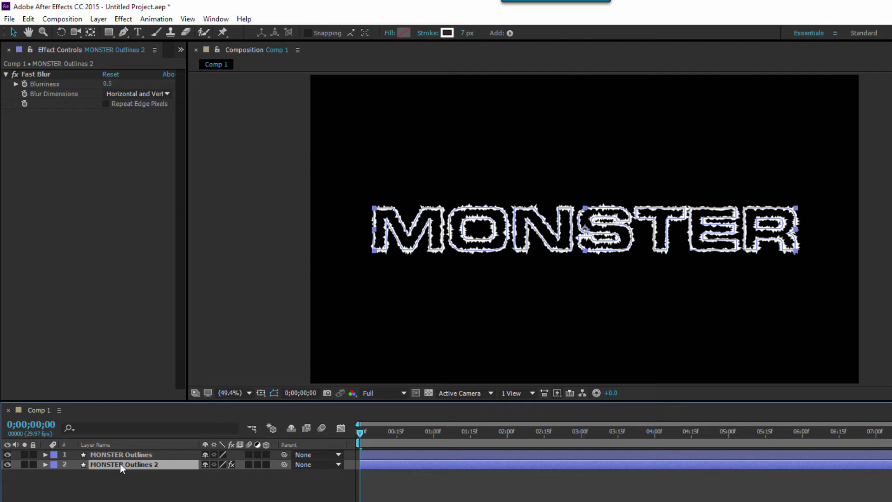
key("ctrl+d")
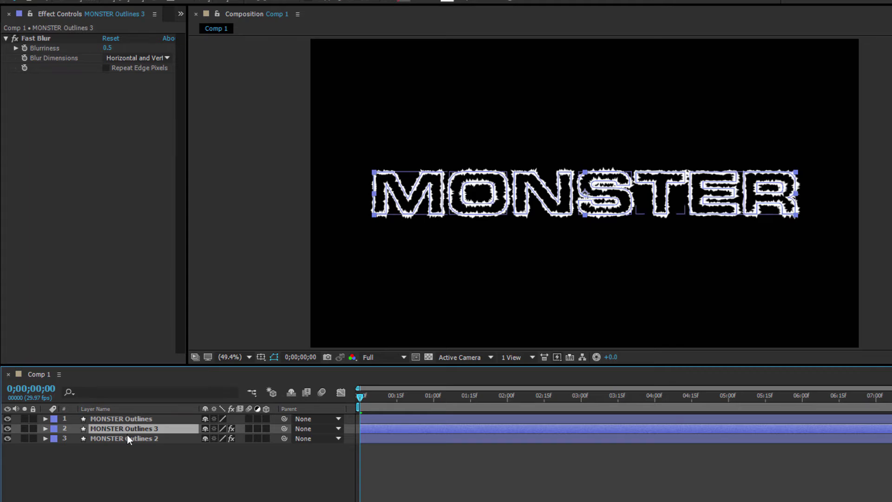
left_click(127, 439)
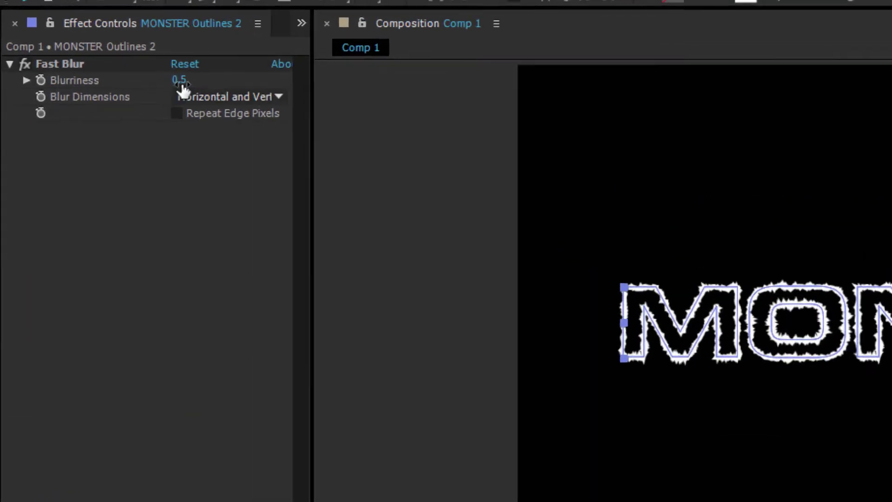
left_click(107, 48)
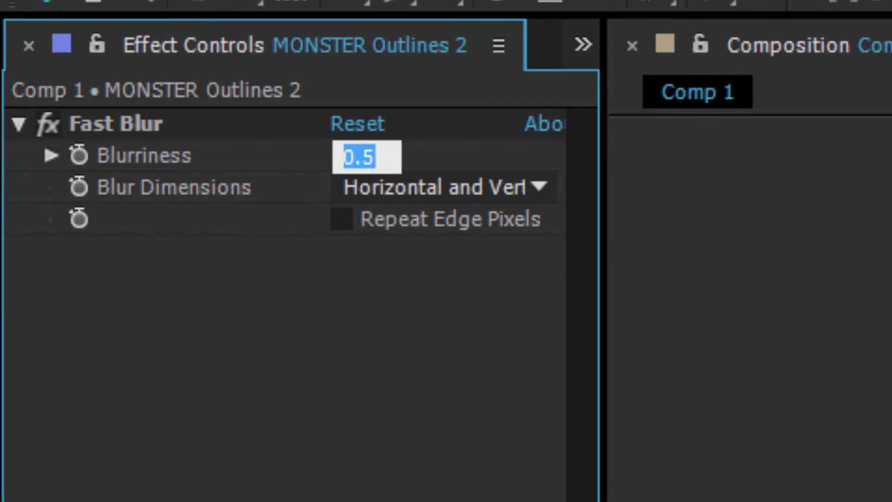
type("2")
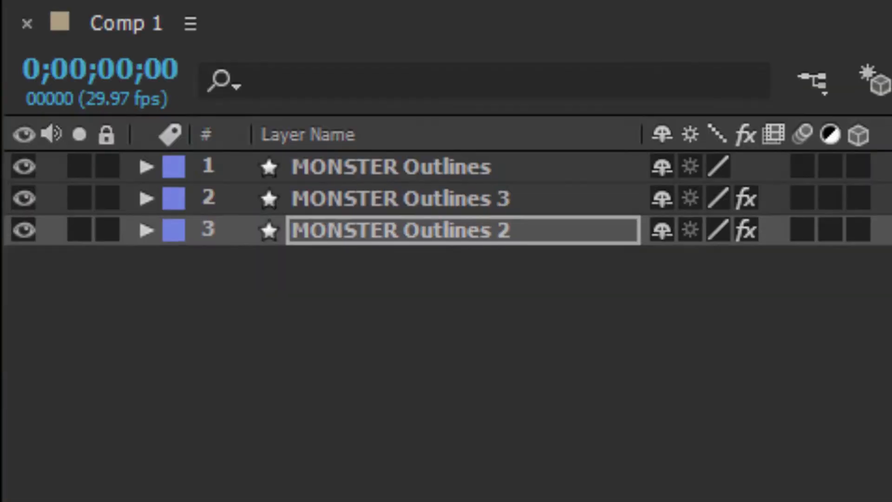
Step: Review the three stacked MONSTER Outlines layers one by one, comparing the unblurred original with its blurred copies
left_click(438, 207)
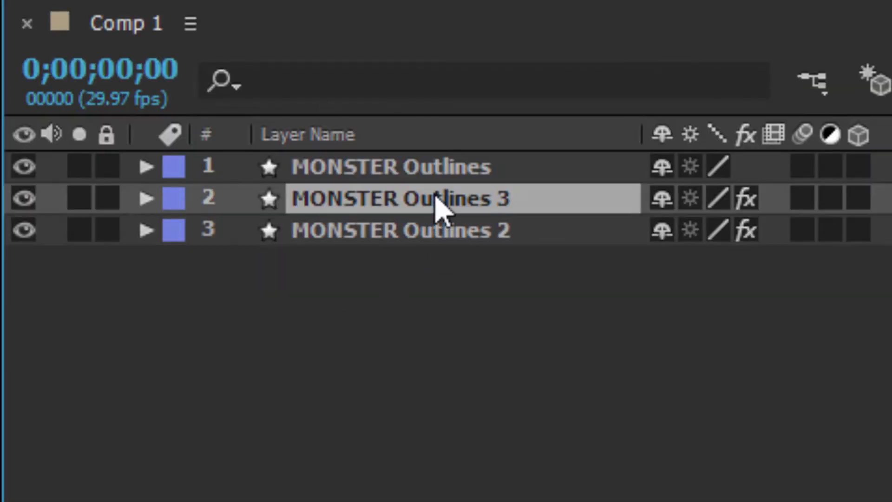
left_click(443, 177)
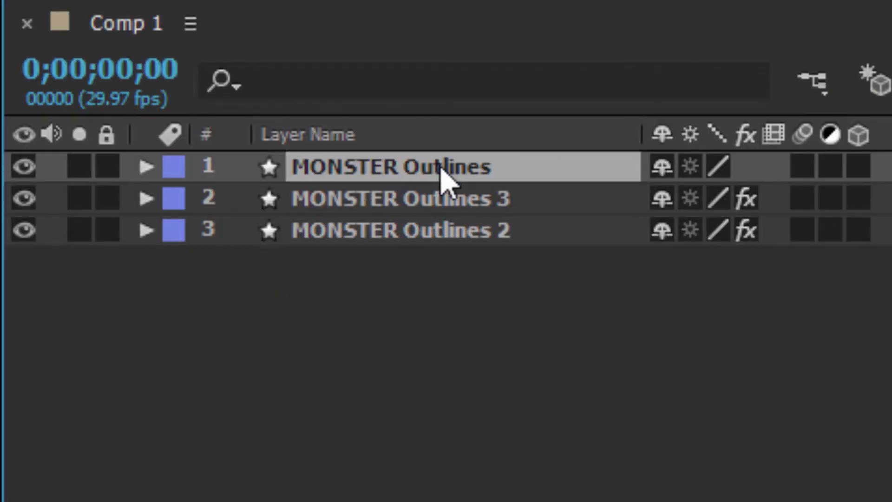
left_click(459, 202)
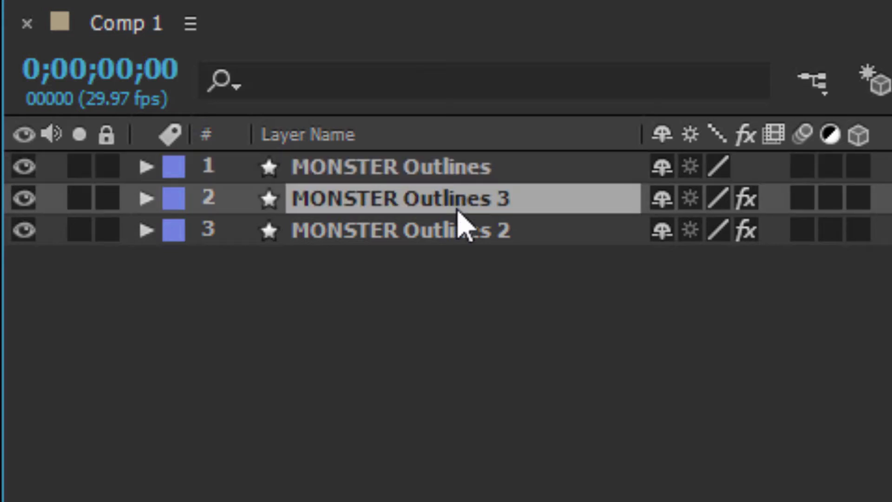
left_click(460, 227)
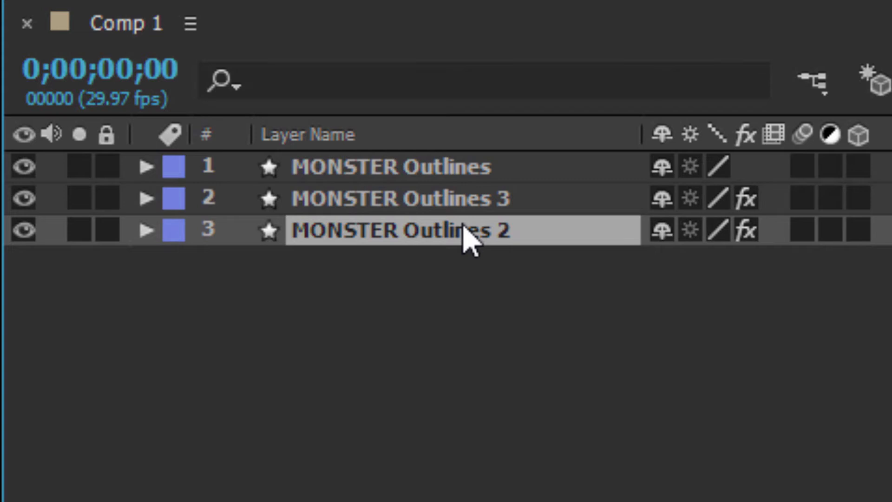
left_click(462, 206)
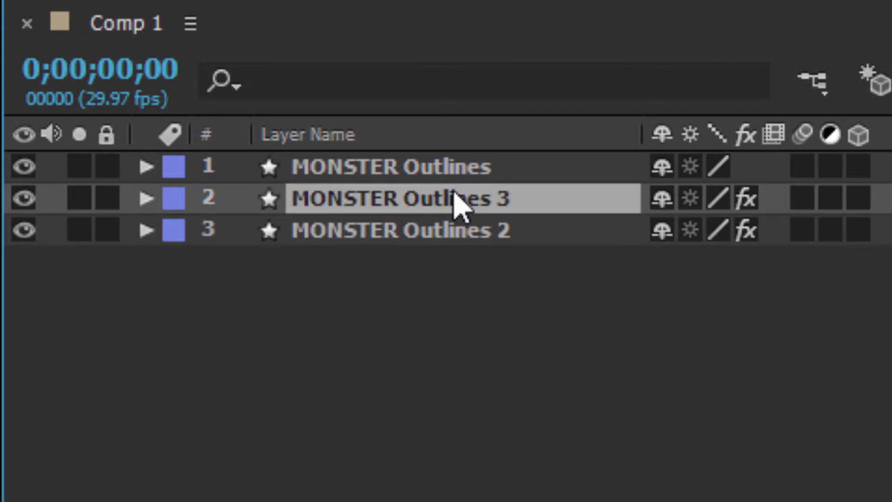
left_click(454, 175)
left_click(453, 198)
Step: Duplicate MONSTER Outlines 2 again and set the Blurriness of the lowest layer, MONSTER Outlines 2, to 6
left_click(465, 233)
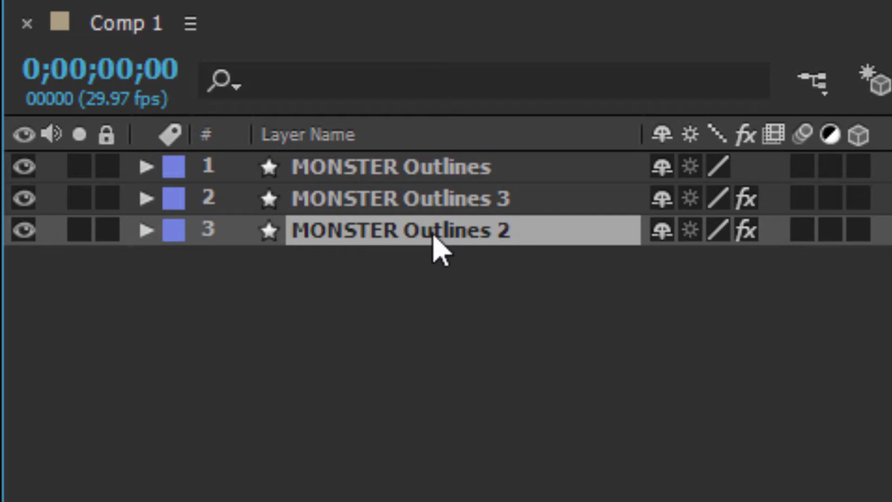
key("ctrl+d")
left_click(449, 261)
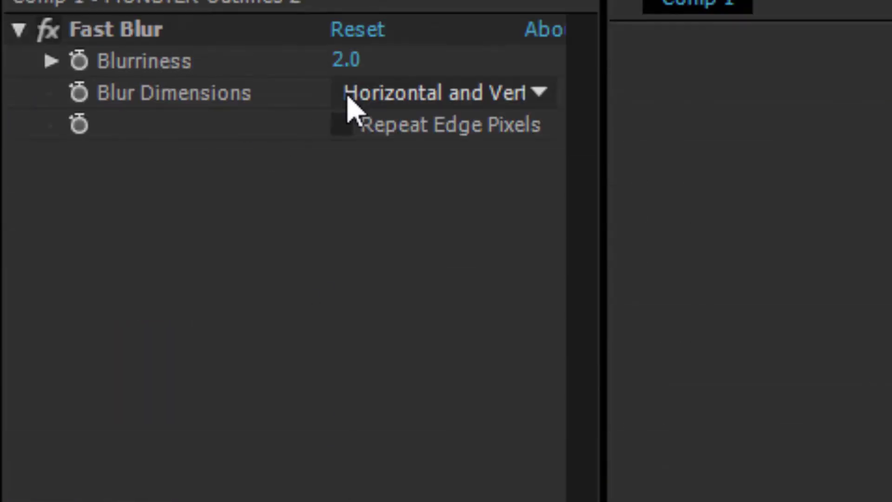
left_click(362, 182)
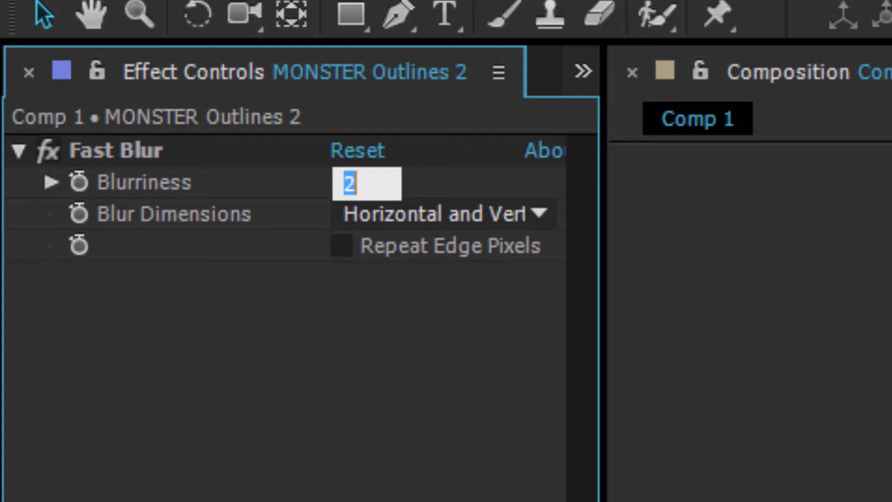
key("Return")
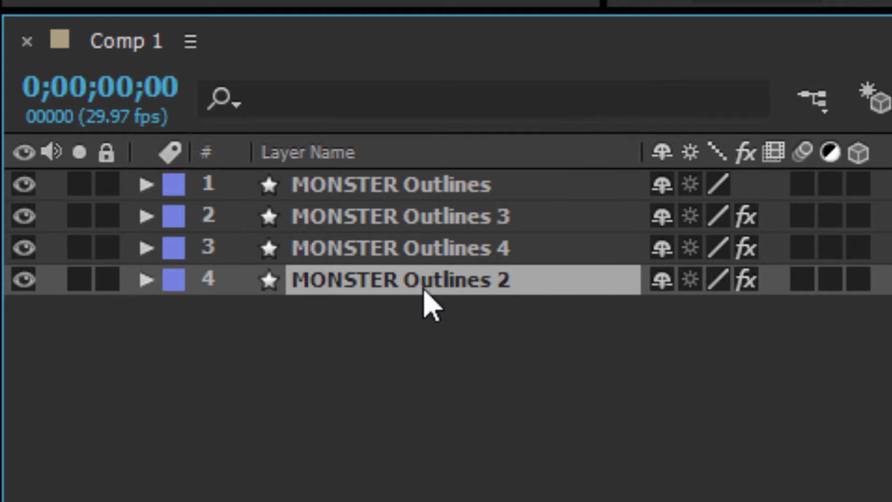
Step: Make one more duplicate of MONSTER Outlines 2 and set the Blurriness of the lowest layer to 16
key("ctrl+d")
left_click(432, 316)
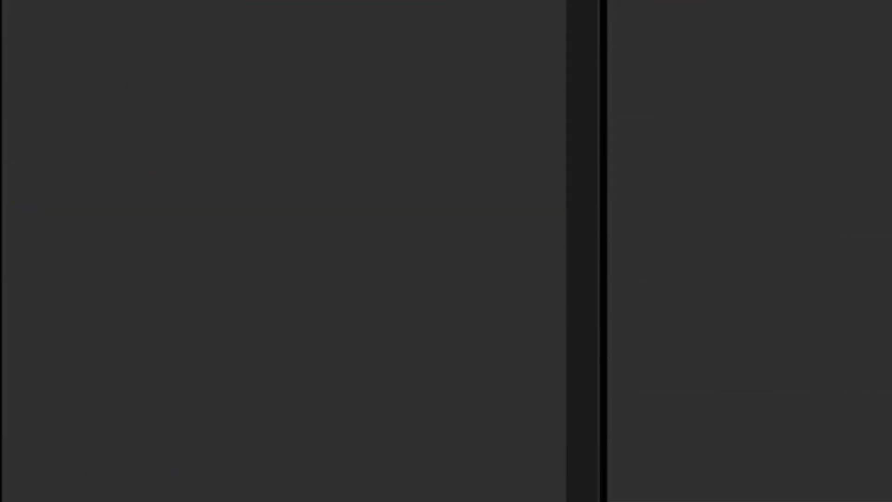
left_click(349, 175)
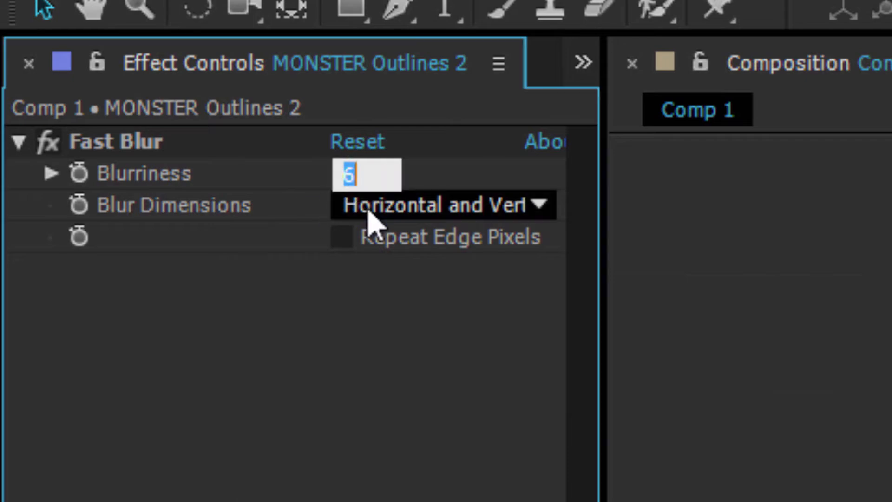
type("16")
key("Return")
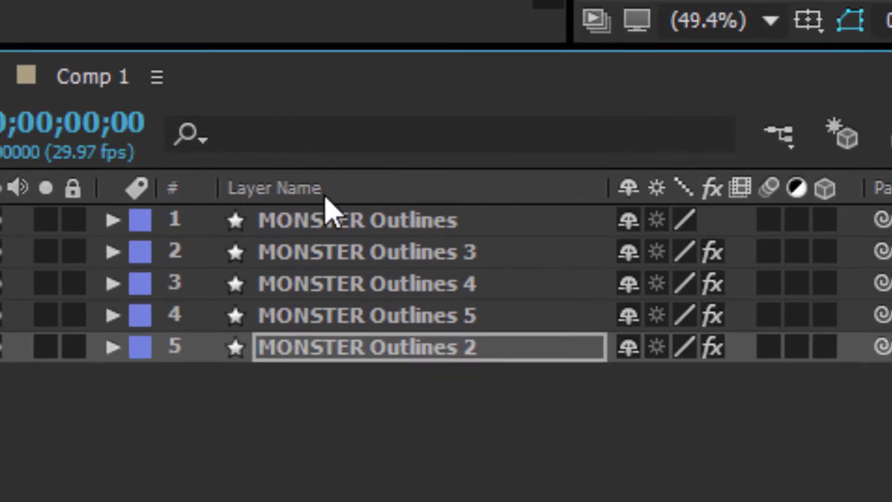
left_click(390, 195)
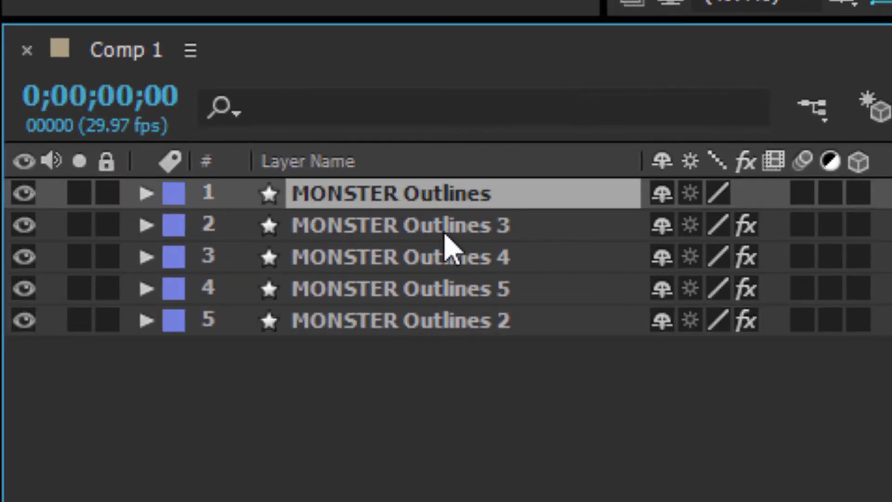
Step: Review the stacked MONSTER Outlines copies one by one, comparing the Fast Blur amount on each layer down to the lowest
left_click(437, 220)
left_click(425, 251)
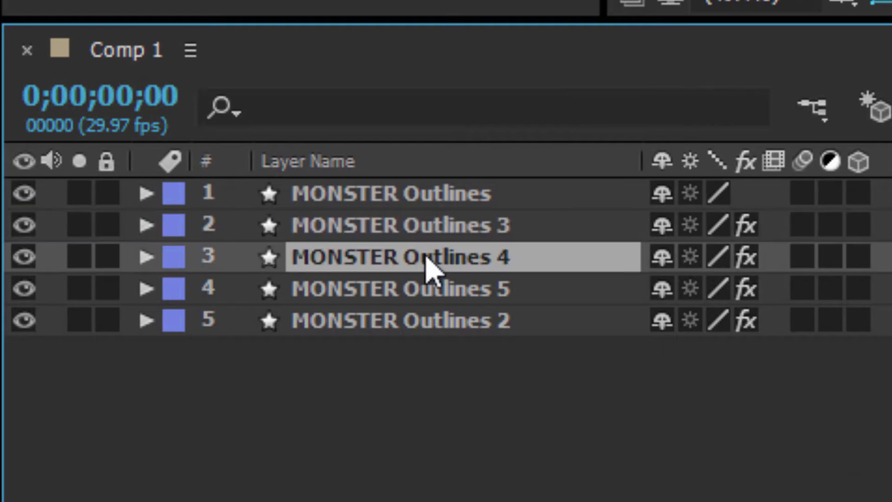
left_click(418, 231)
left_click(417, 257)
left_click(418, 286)
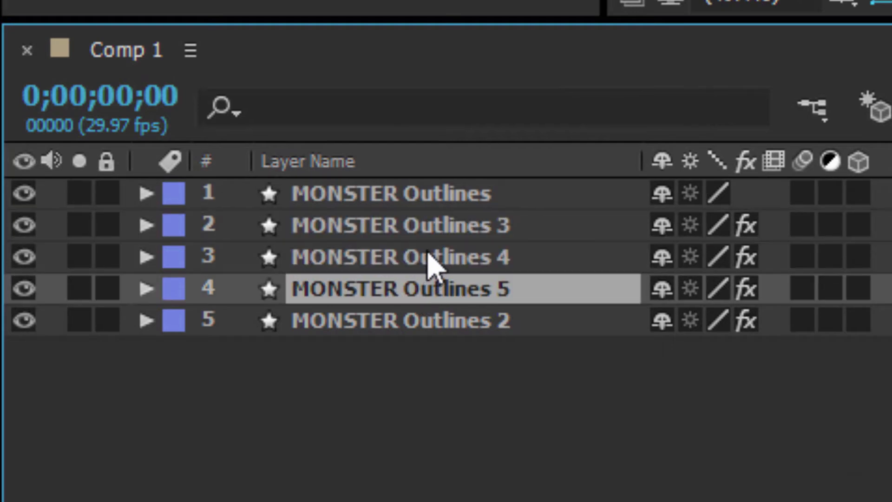
left_click(428, 226)
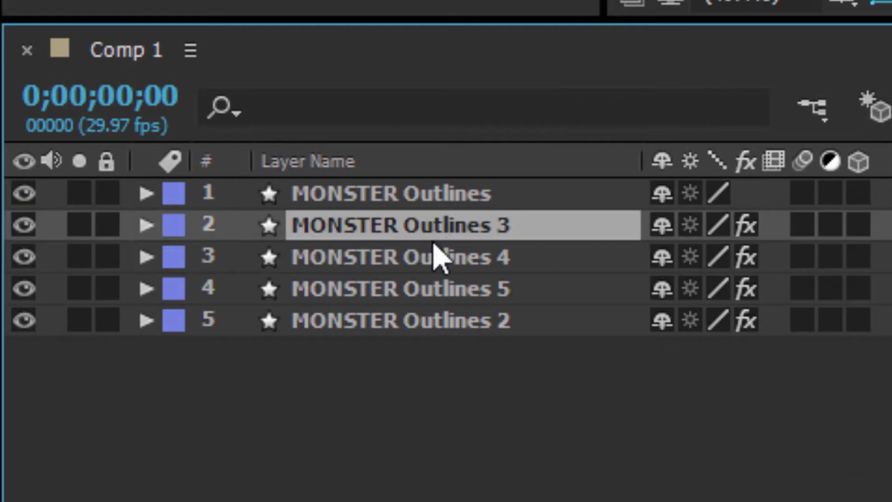
left_click(435, 255)
left_click(431, 292)
left_click(440, 314)
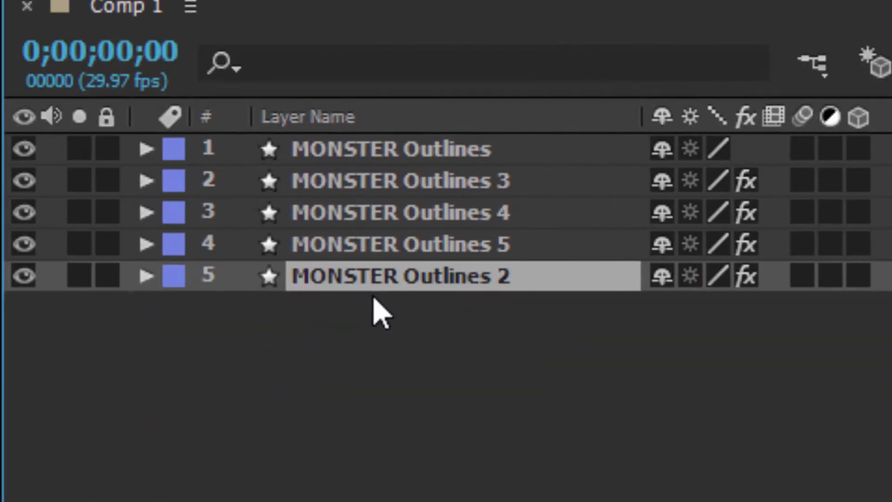
Step: Duplicate MONSTER Outlines 2 once more and set the Fast Blur Blurriness of the lowest layer to 32
key("ctrl+d")
left_click(379, 315)
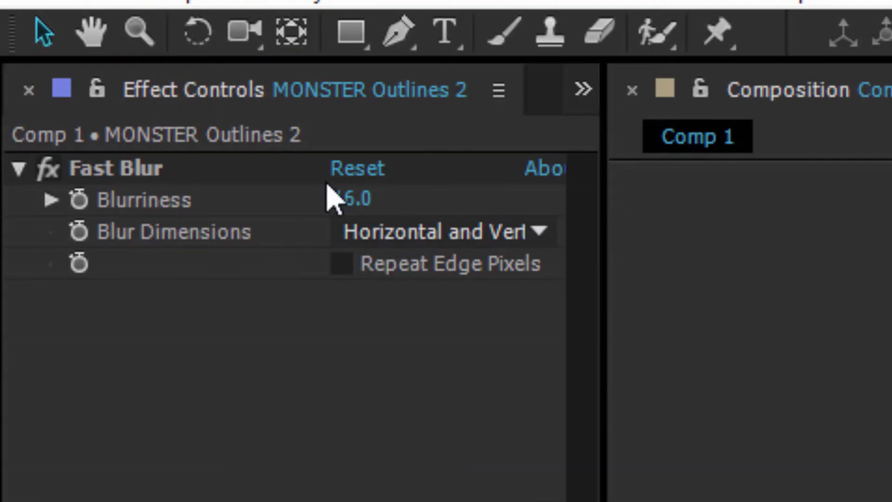
left_click(358, 202)
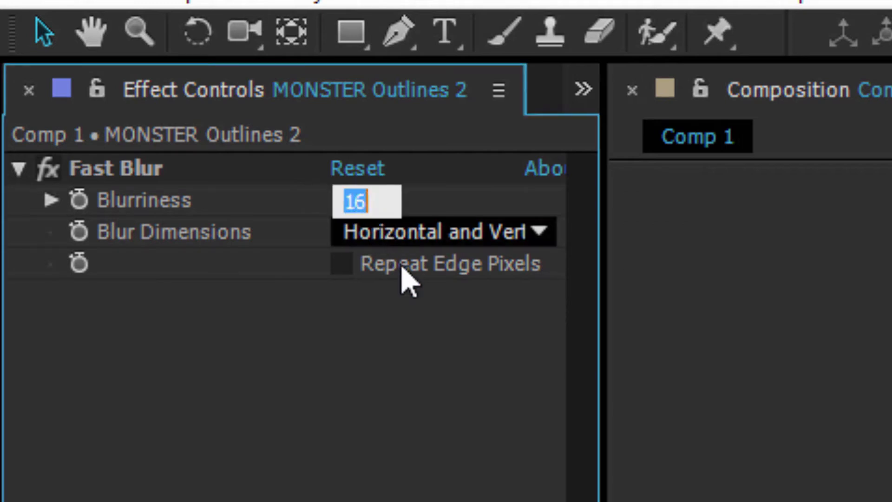
type("32")
key("Return")
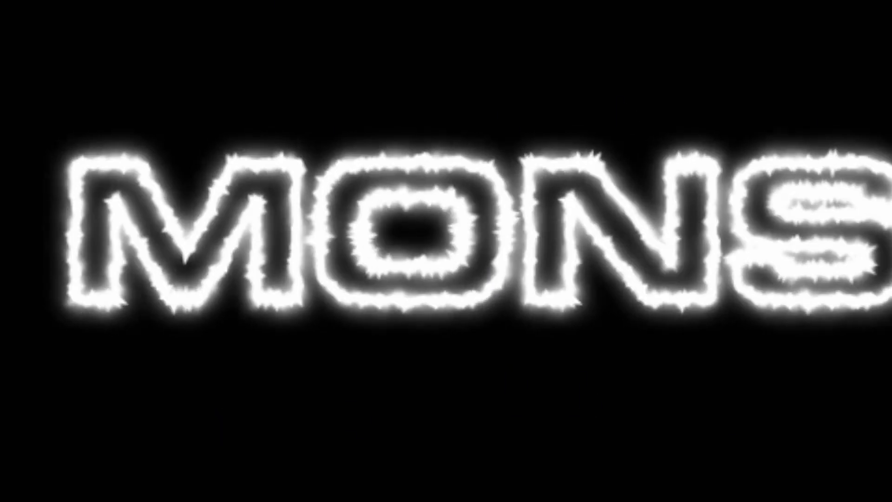
Step: Set the Wiggle Paths 1 Size of the unblurred MONSTER Outlines layer to 20, preview the animation, and collapse the layer's properties
left_click(757, 232)
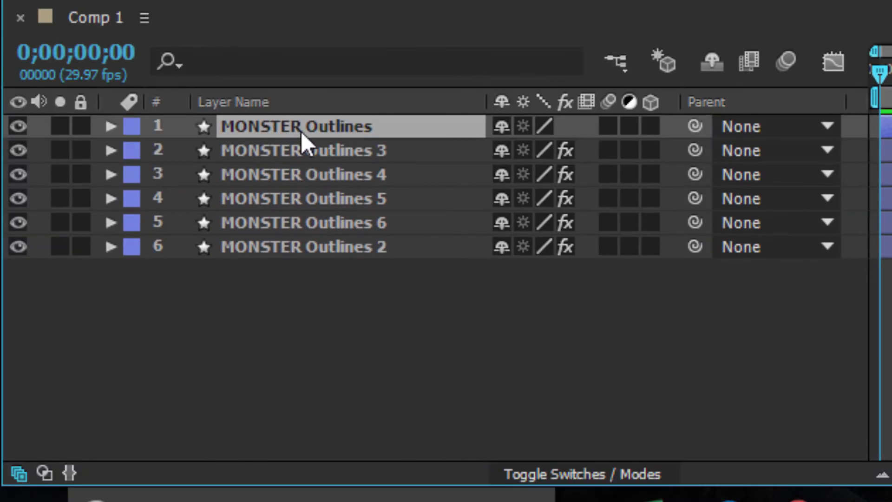
left_click(113, 125)
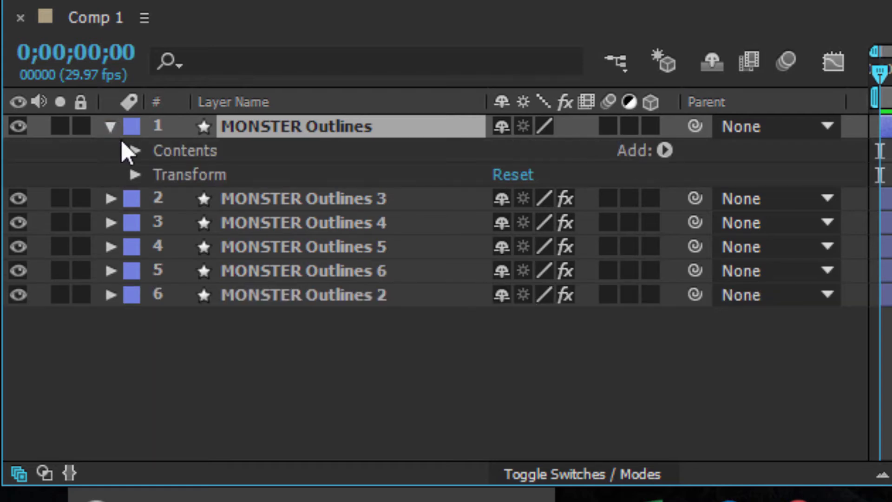
left_click(139, 149)
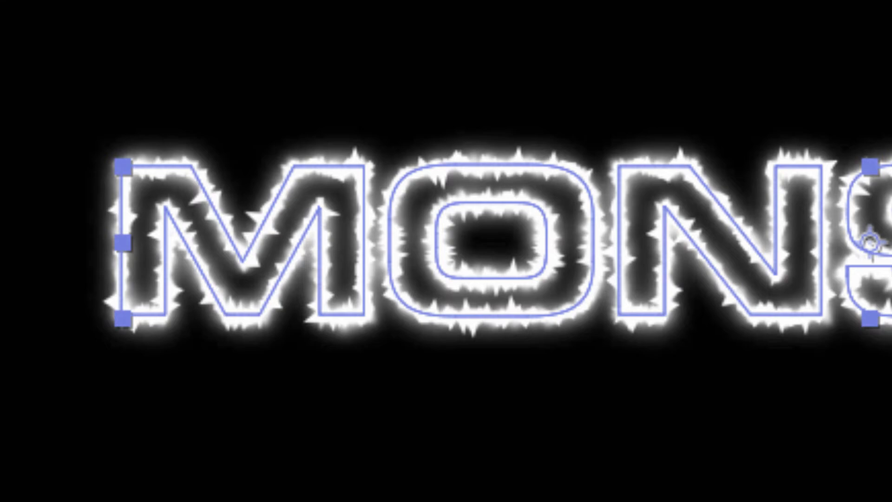
key("space")
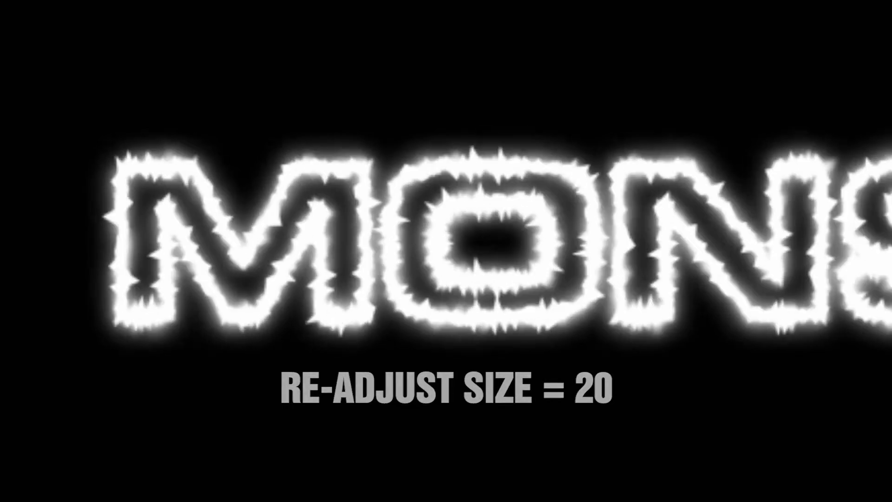
key("space")
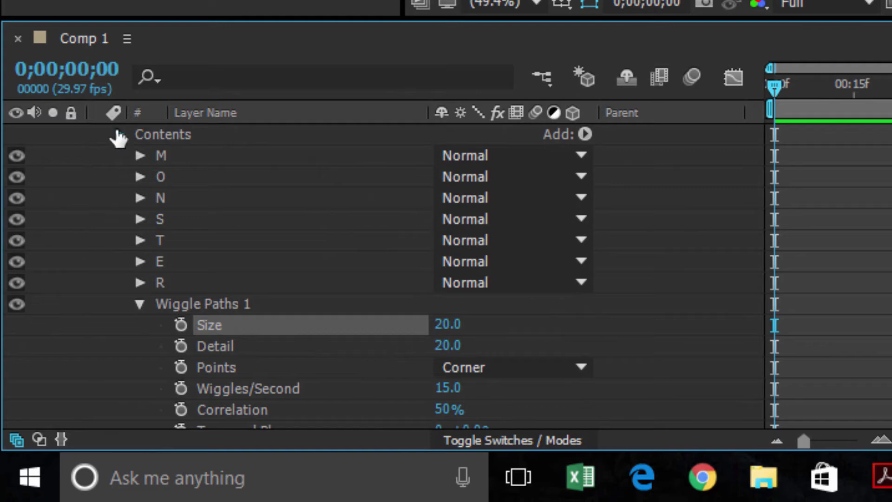
left_click(116, 135)
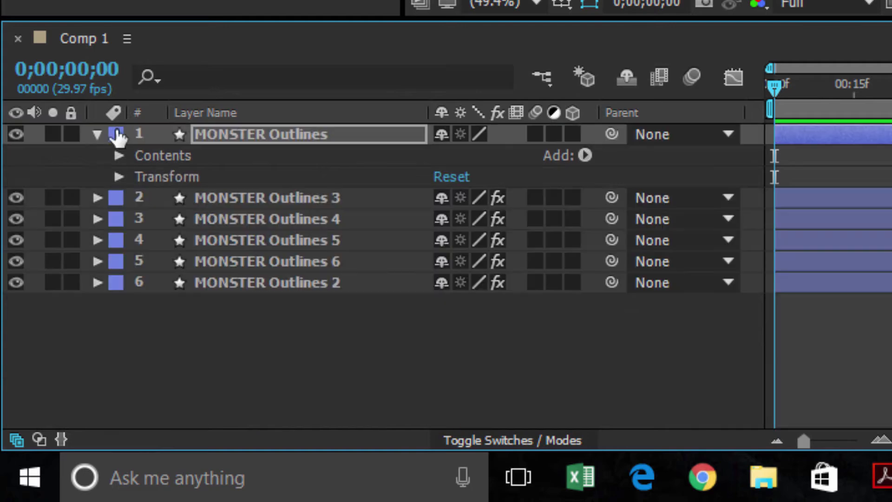
left_click(96, 134)
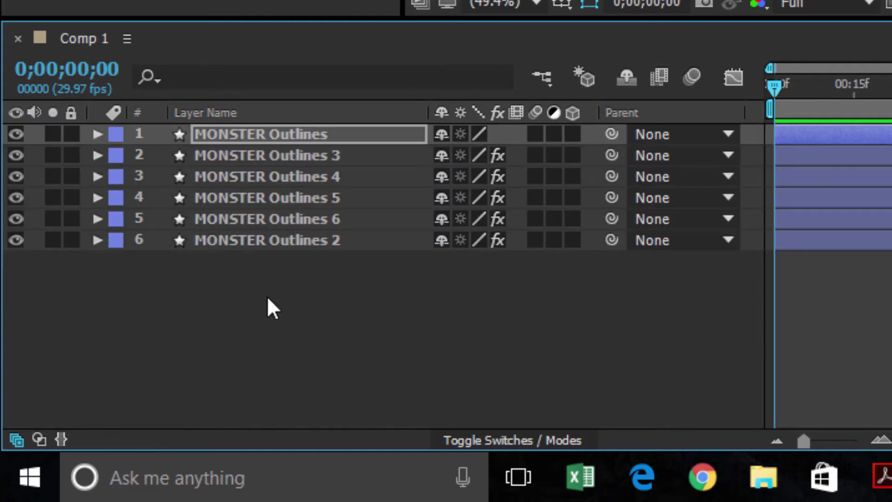
left_click(312, 312)
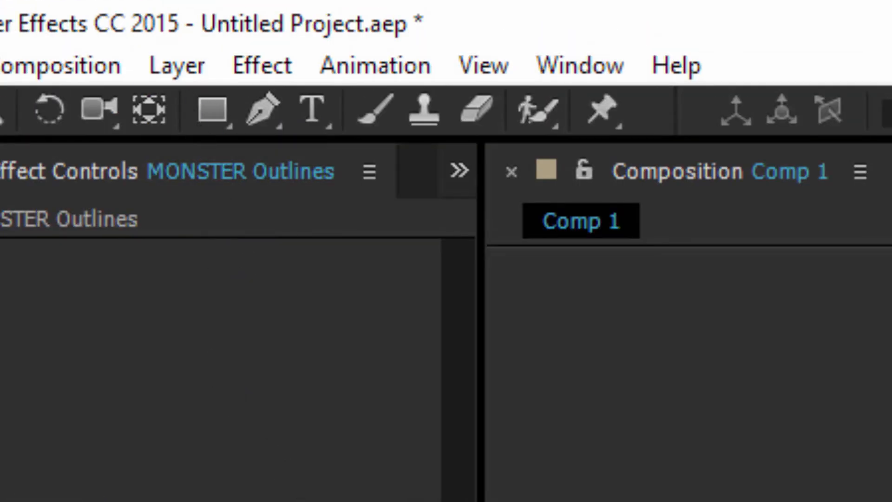
Step: Create a comp-size black solid, 1920 x 1080 px, and place it beneath all the MONSTER Outlines layers
left_click(183, 70)
mouse_move(262, 110)
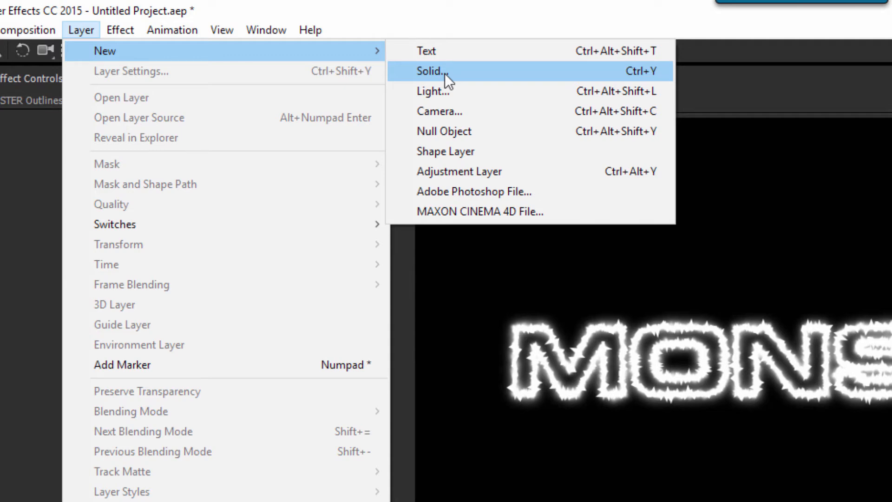
left_click(445, 73)
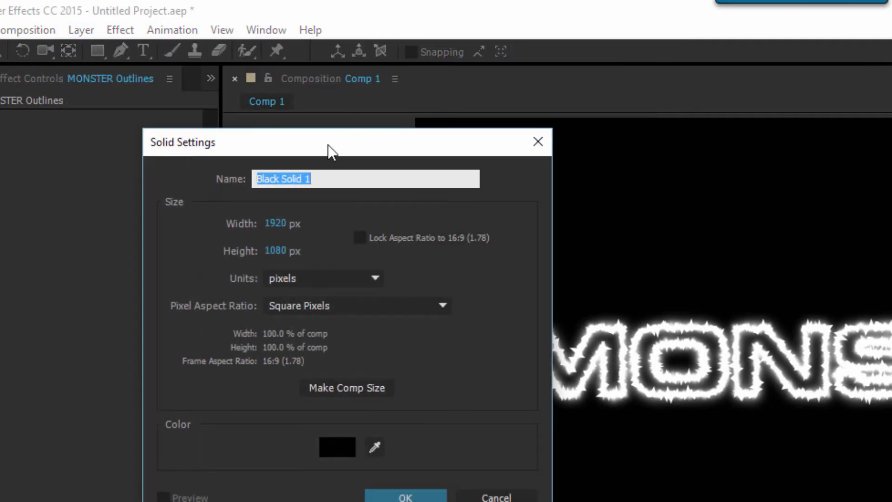
left_click_drag(318, 130, 305, 78)
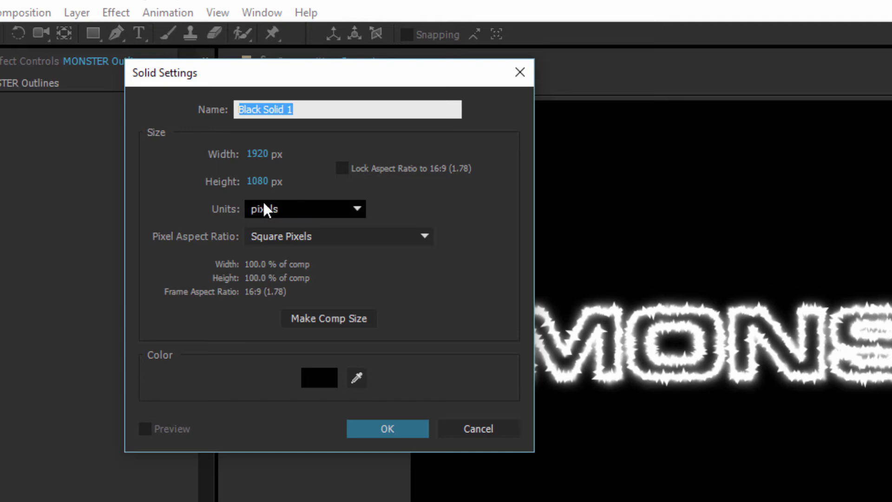
left_click(341, 318)
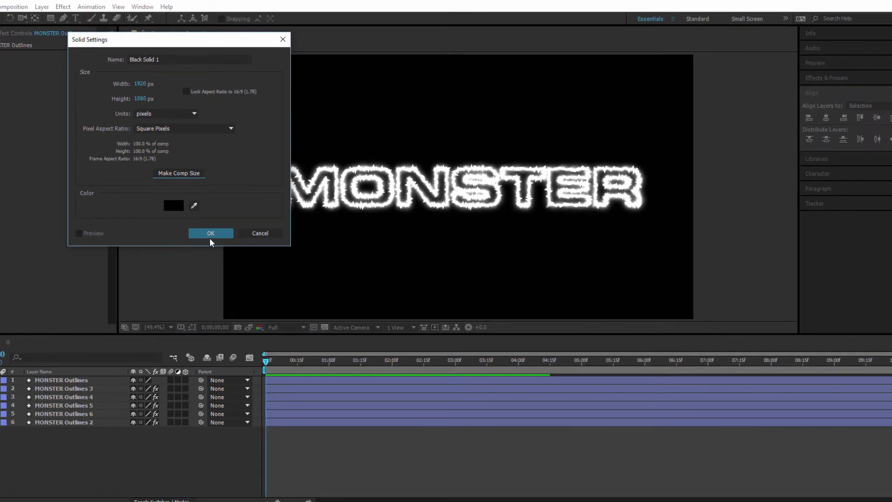
left_click(210, 233)
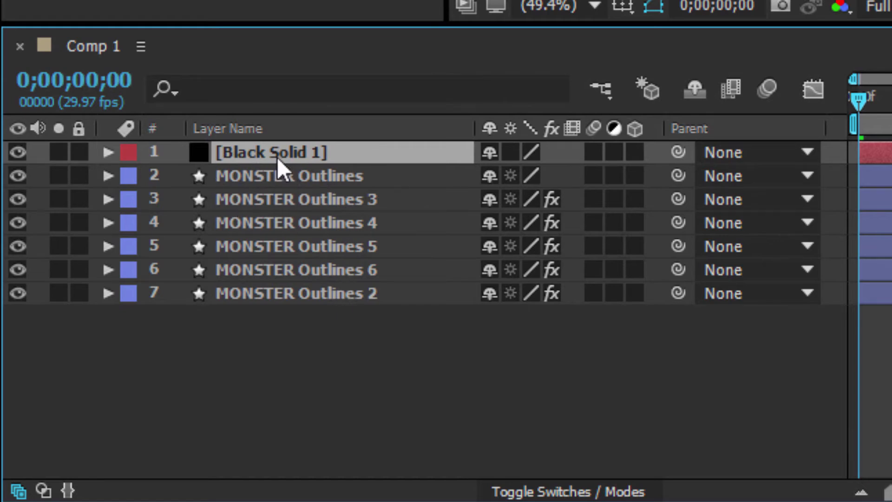
left_click_drag(277, 152, 277, 320)
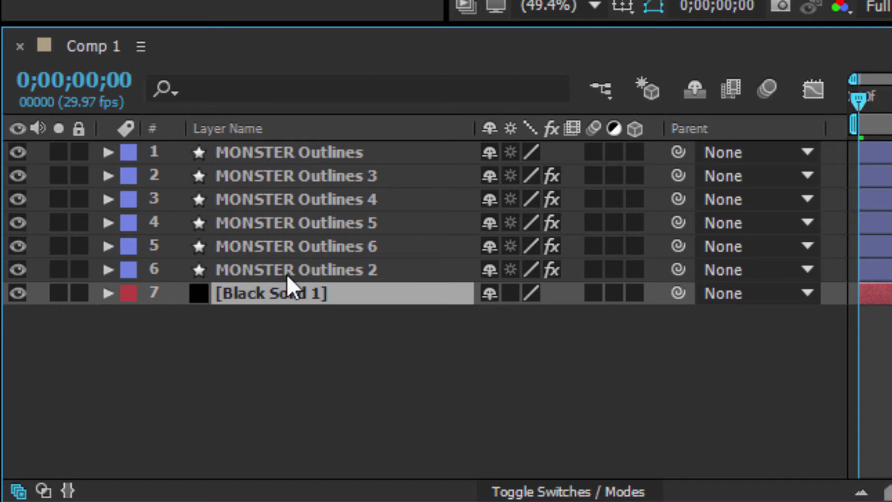
Step: Pre-compose all MONSTER Outlines layers and the black solid as Pre-comp 1, moving all attributes into the new composition
key("ctrl+a")
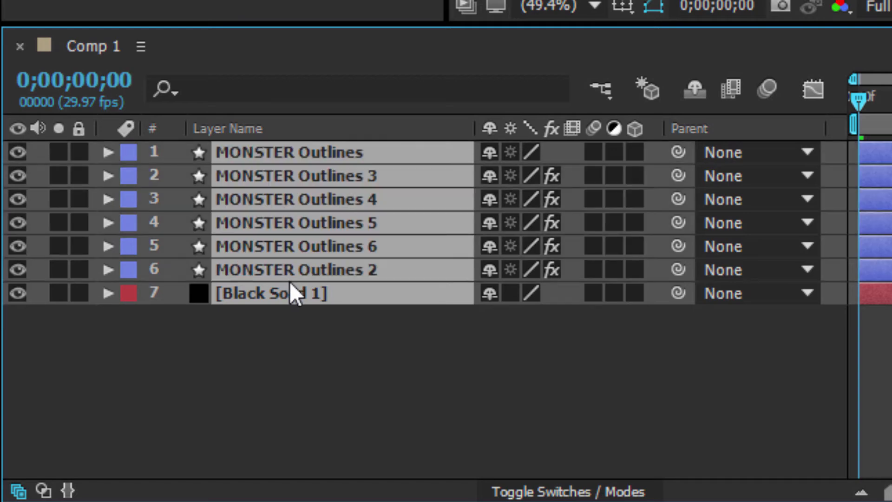
right_click(394, 198)
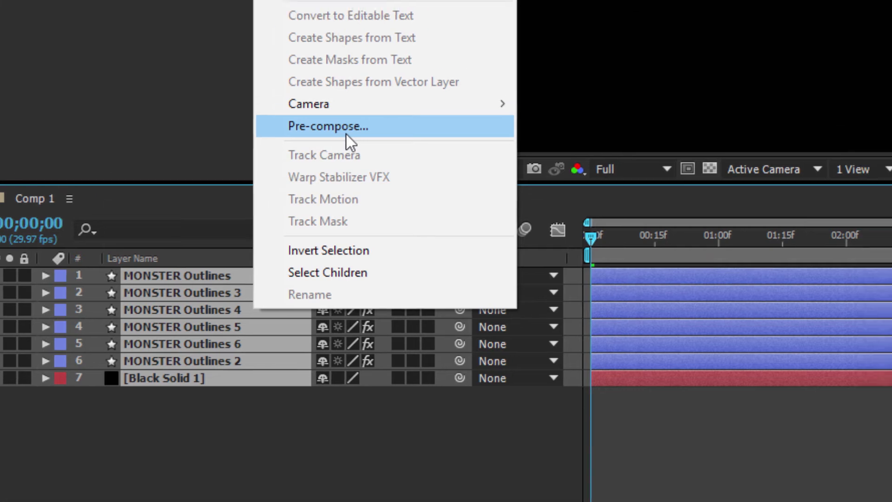
left_click(380, 105)
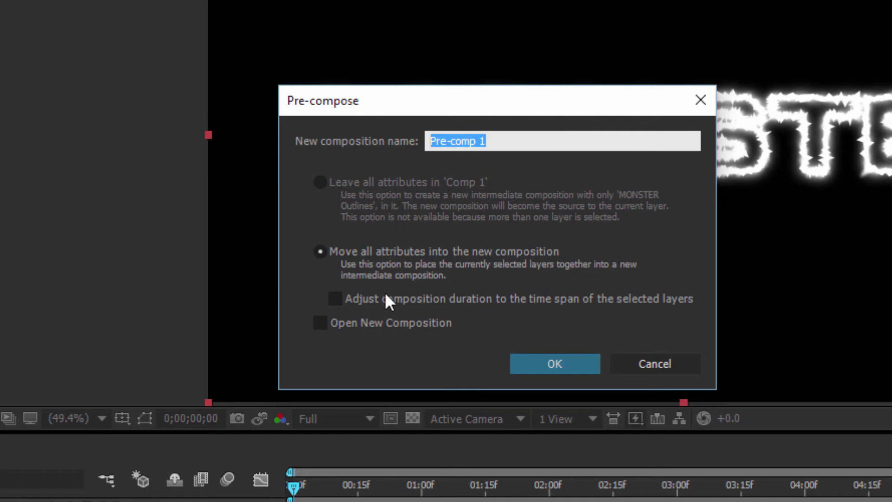
left_click(462, 253)
left_click(405, 261)
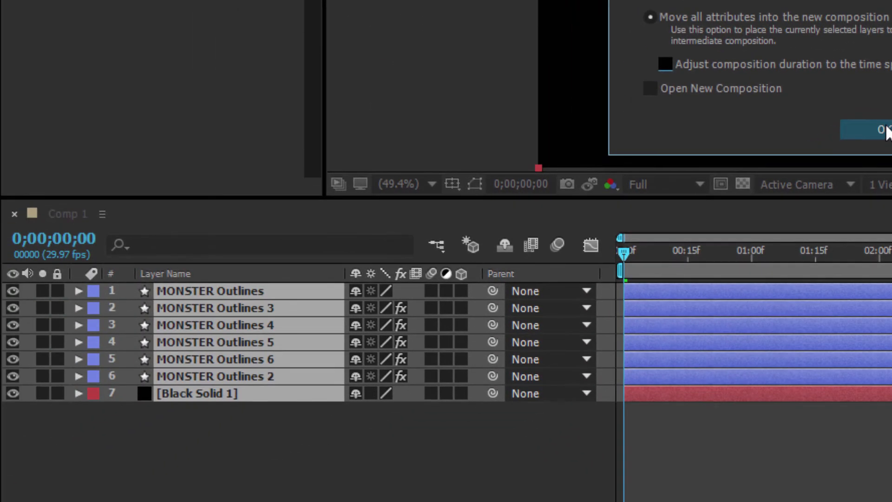
left_click(555, 364)
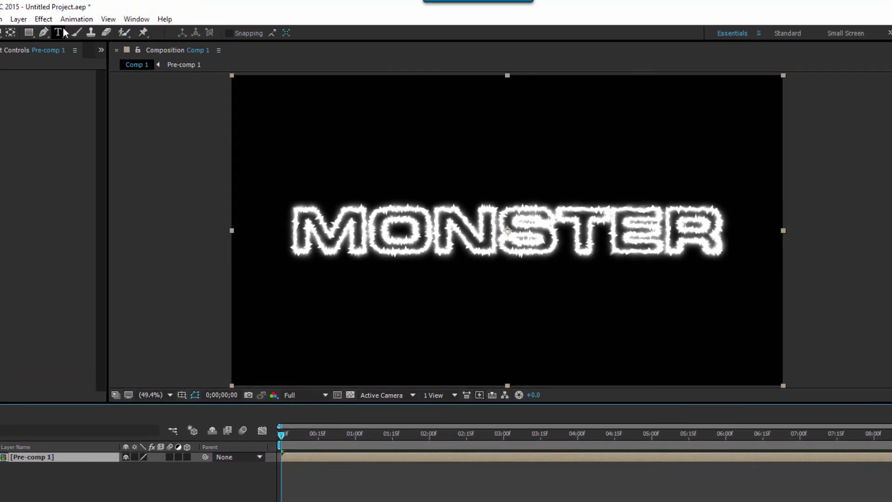
Step: Apply the Color Balance effect to Pre-comp 1 and raise Highlight Green Balance to tint the glow green
left_click(48, 20)
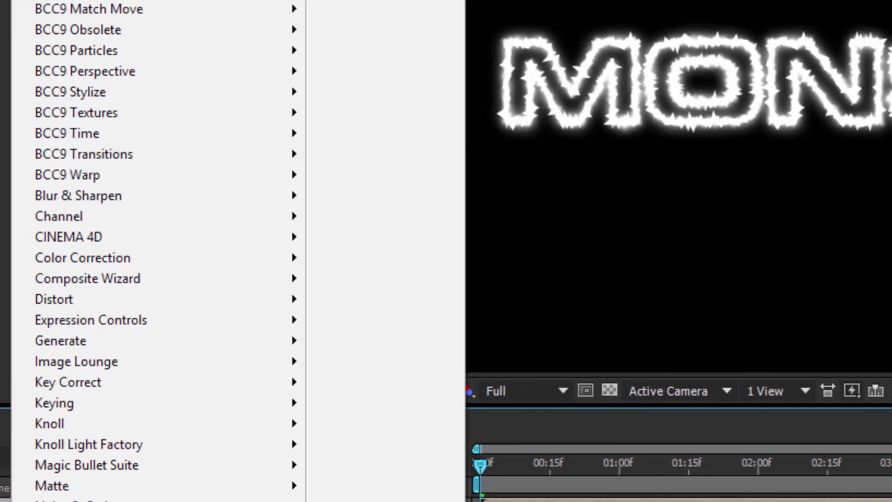
mouse_move(129, 300)
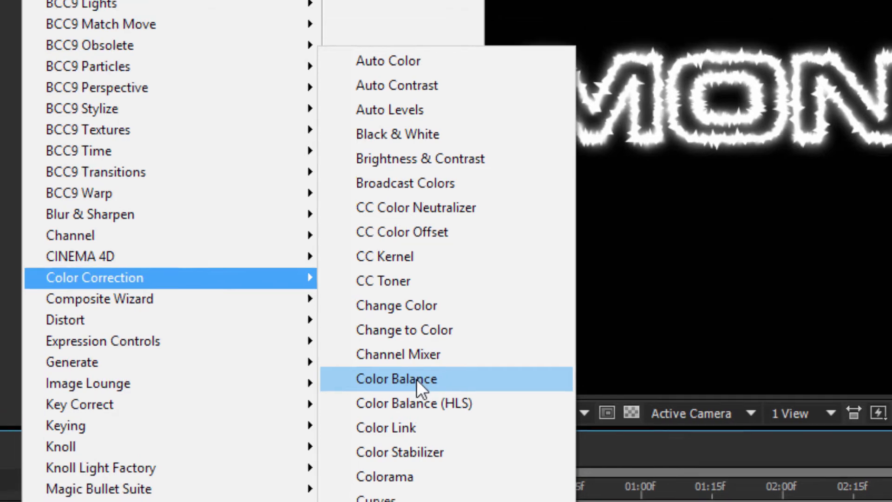
left_click(399, 358)
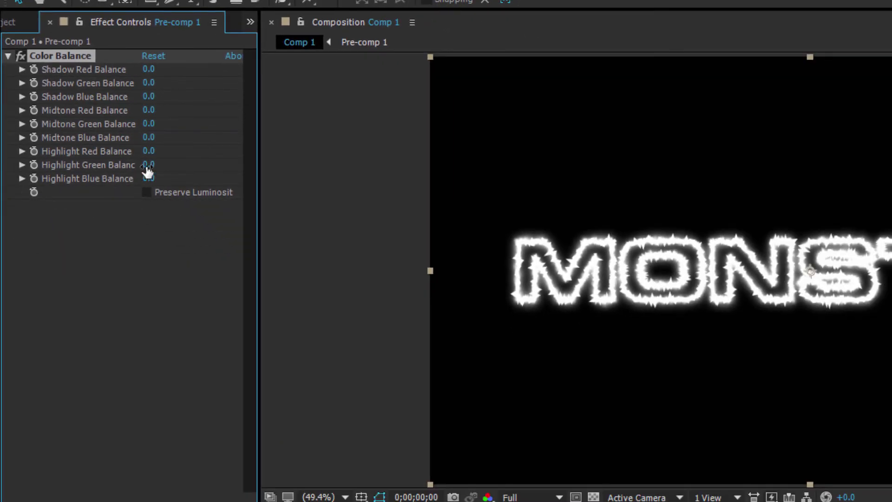
left_click_drag(147, 169, 217, 163)
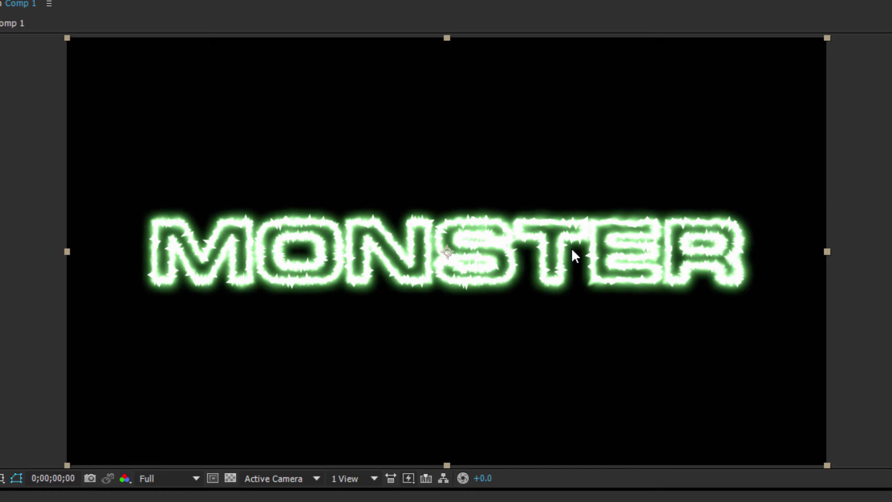
Step: Play back the green glowing title animation and scrub the playhead back to the first frame
key("space")
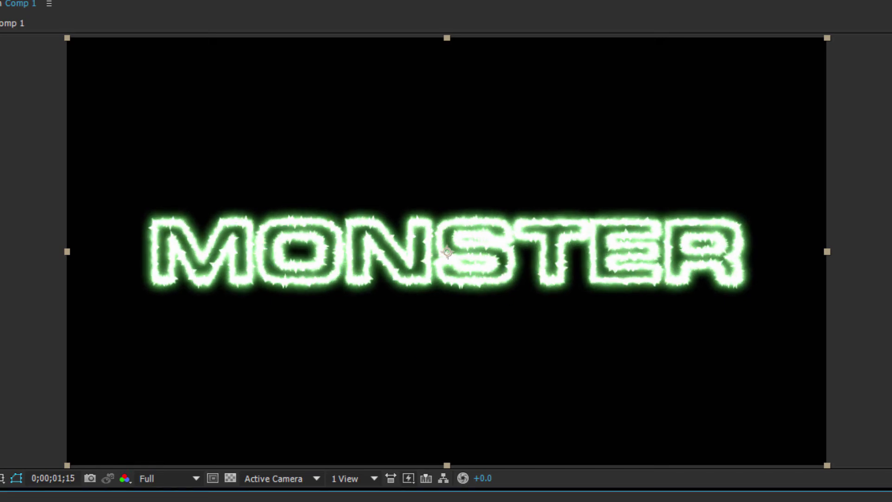
key("space")
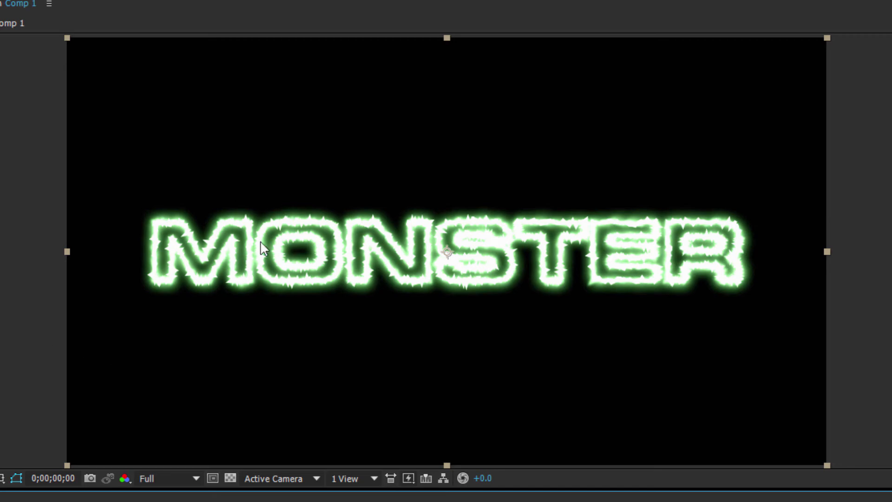
key("space")
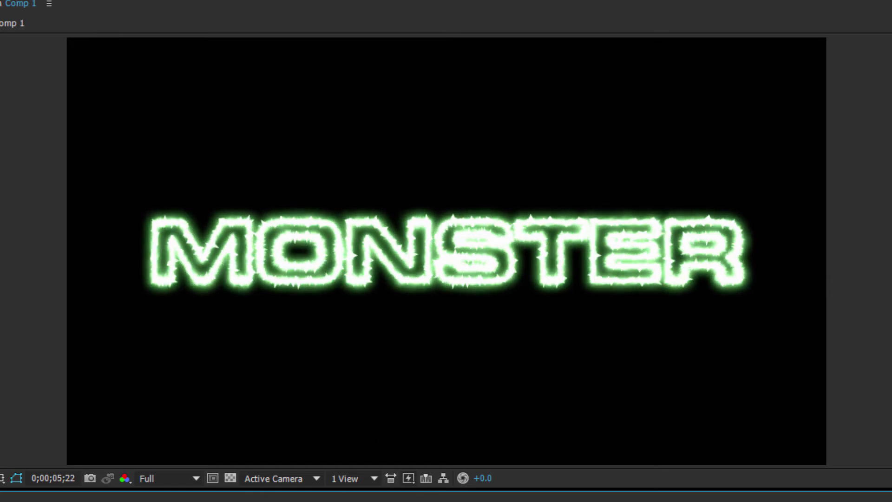
left_click_drag(400, 501, 328, 501)
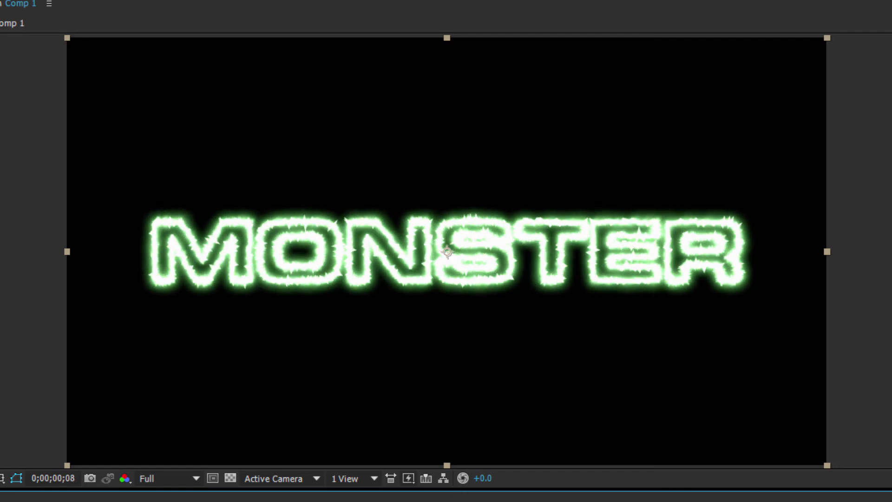
left_click_drag(329, 501, 318, 501)
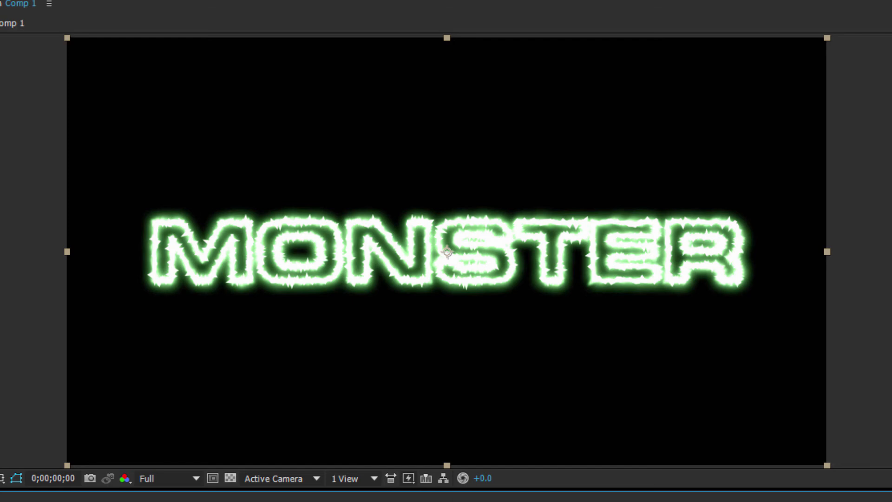
Step: Preview the tinted MONSTER glow animation again and step back a few frames
key("space")
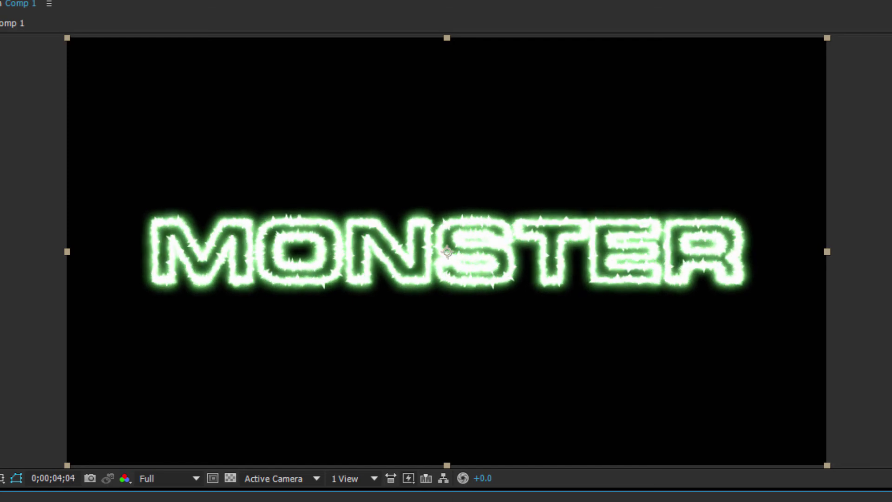
key("Page_Up")
key("Page_Up")
key("Page_Up")
key("Page_Up")
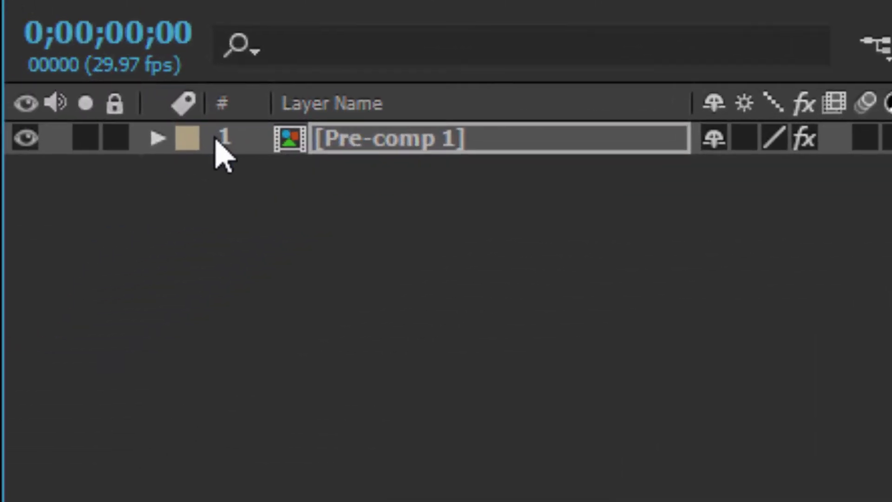
Step: Add an expression to the Position property of Pre-comp 1, replacing the default text with wiggle(4,4);
left_click(156, 138)
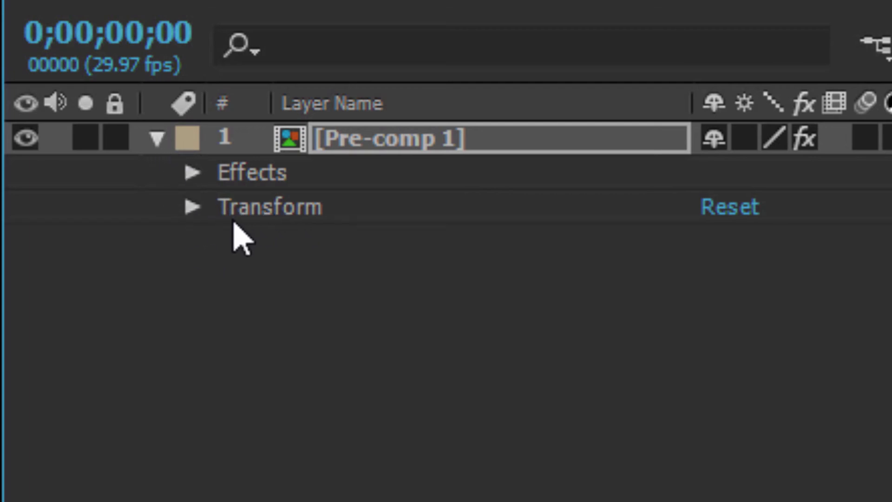
left_click(192, 207)
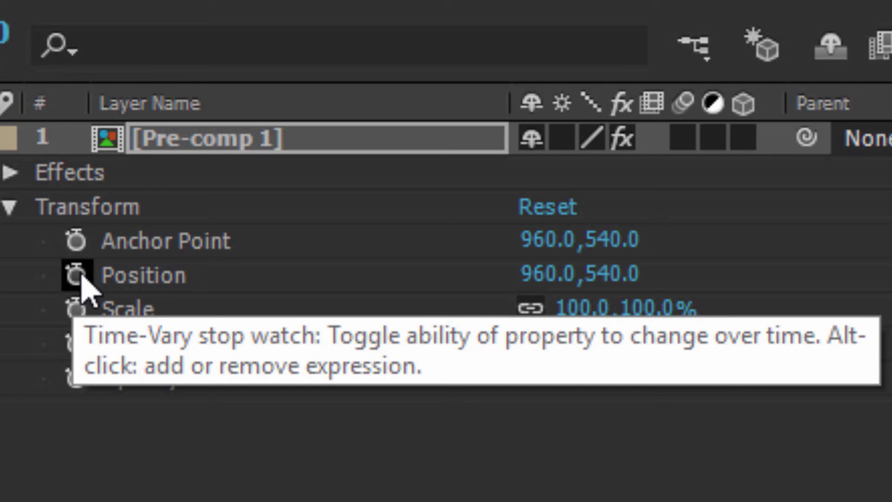
left_click(76, 275, "alt")
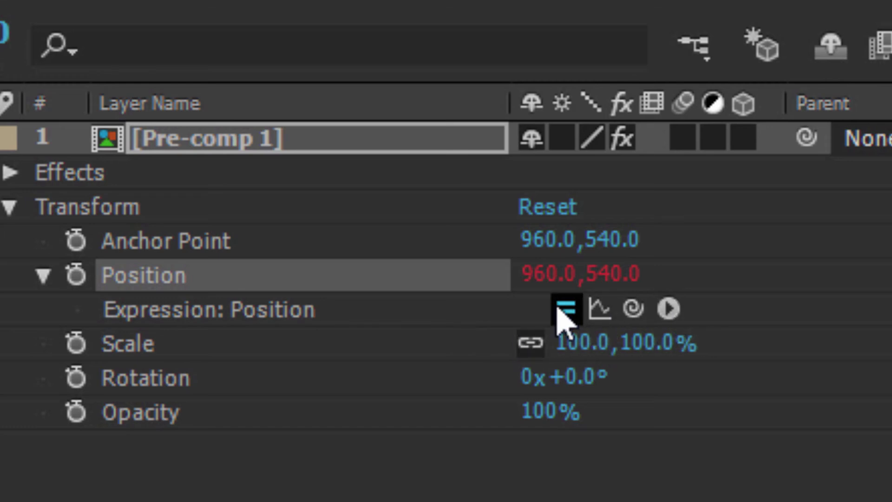
left_click(668, 308)
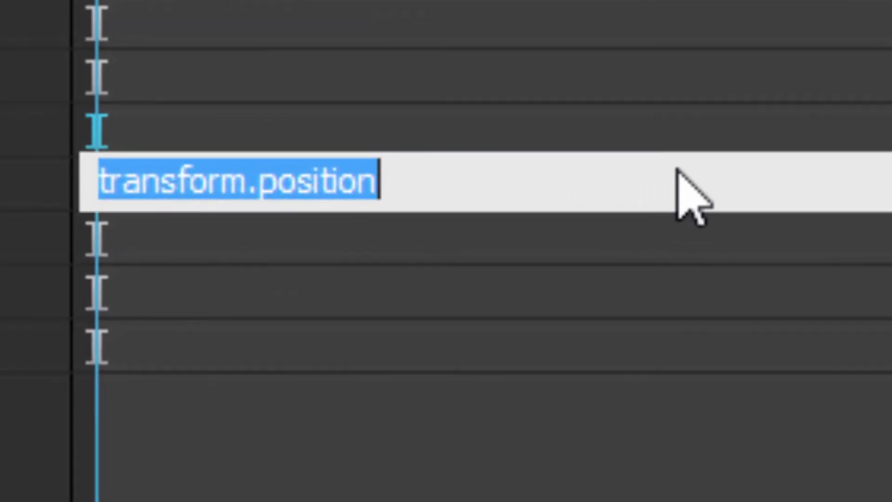
left_click(677, 171)
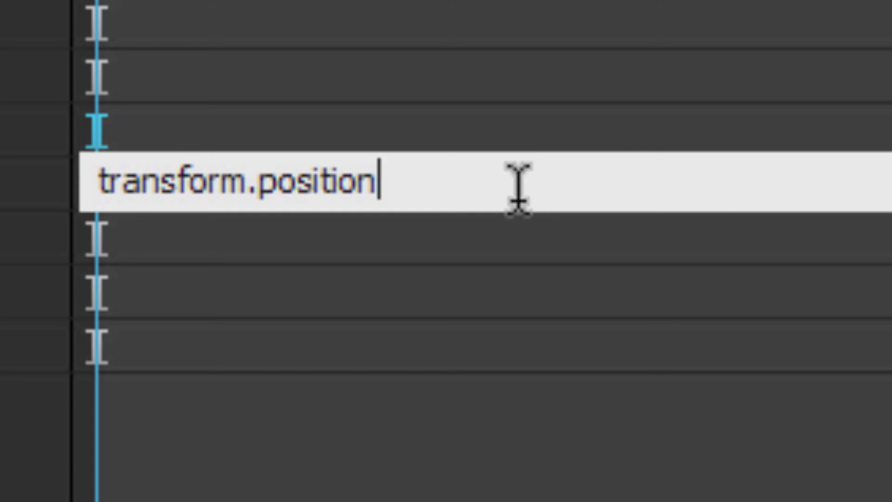
left_click_drag(404, 179, 5, 167)
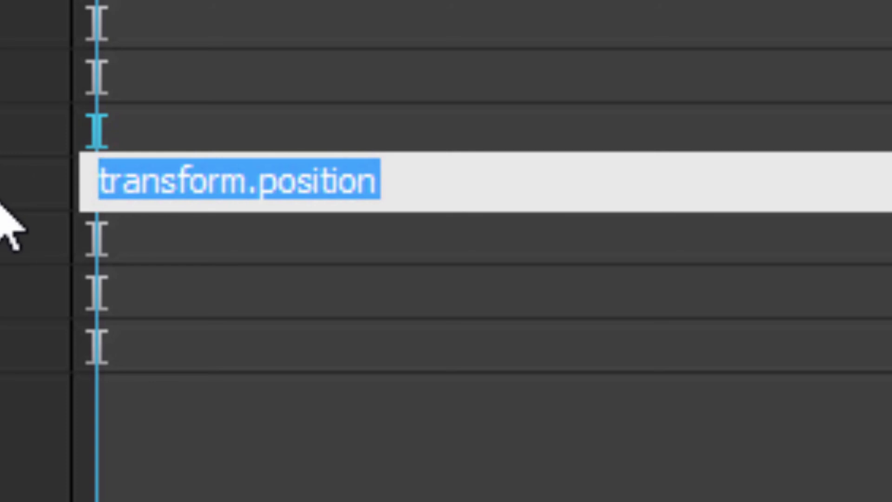
type("wiggle(")
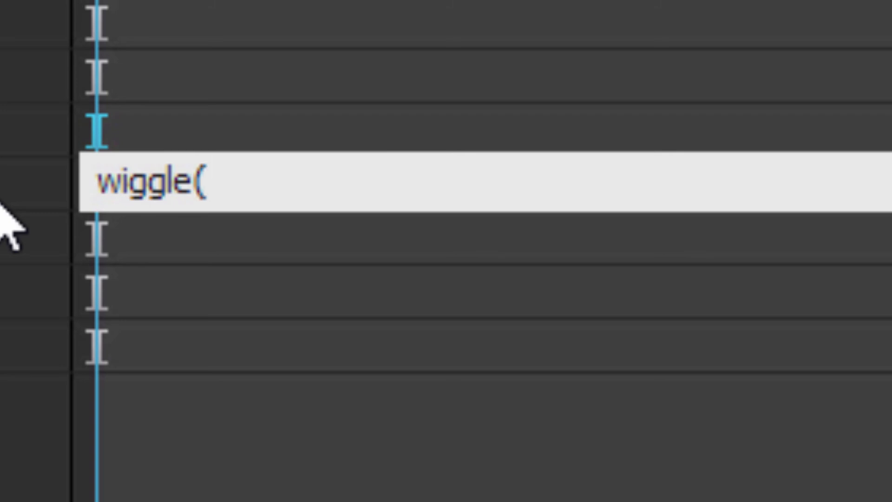
type("4,4")
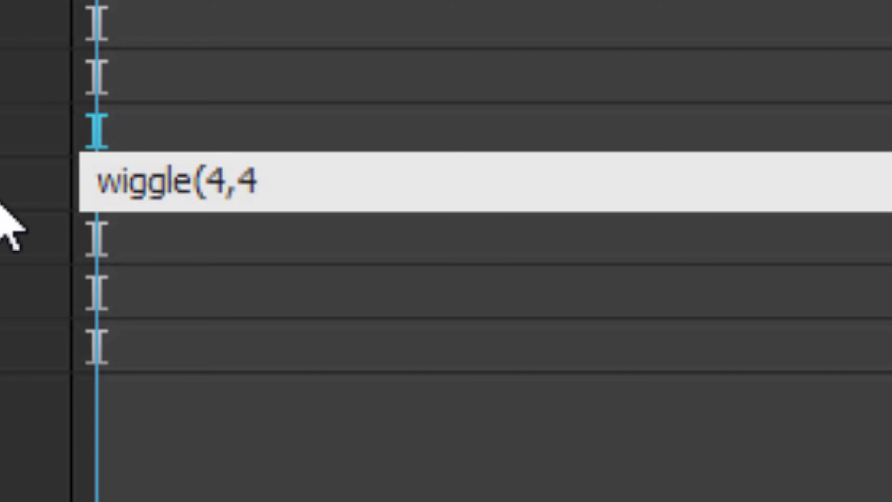
type(")")
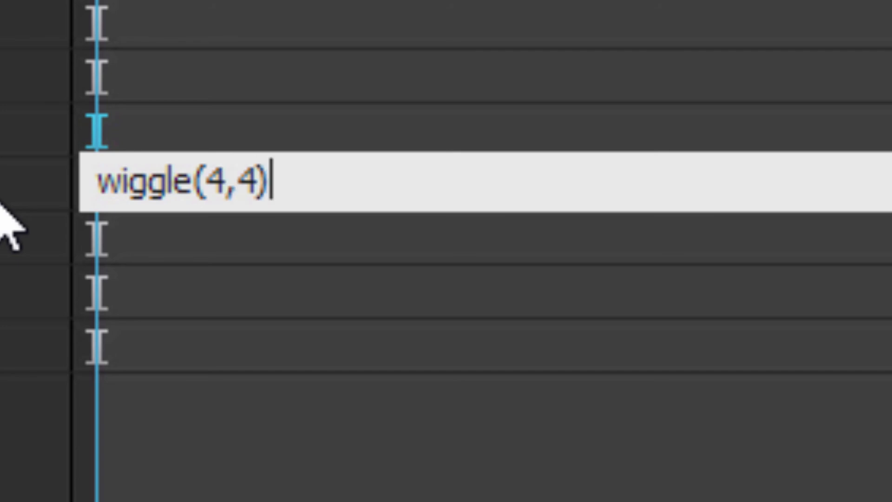
type(";")
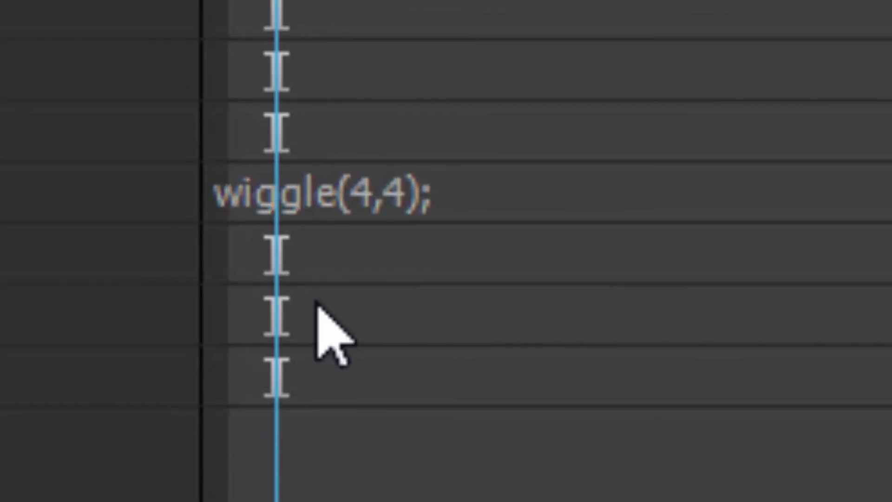
Step: Set the wiggle frequency in Pre-comp 1's Position expression to 10, making it wiggle(10,4);
left_click(365, 193)
left_click(354, 191)
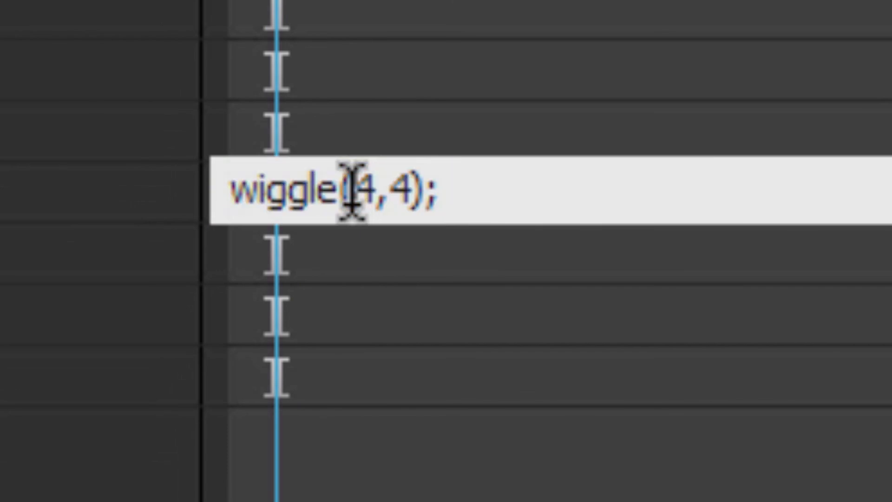
double_click(365, 197)
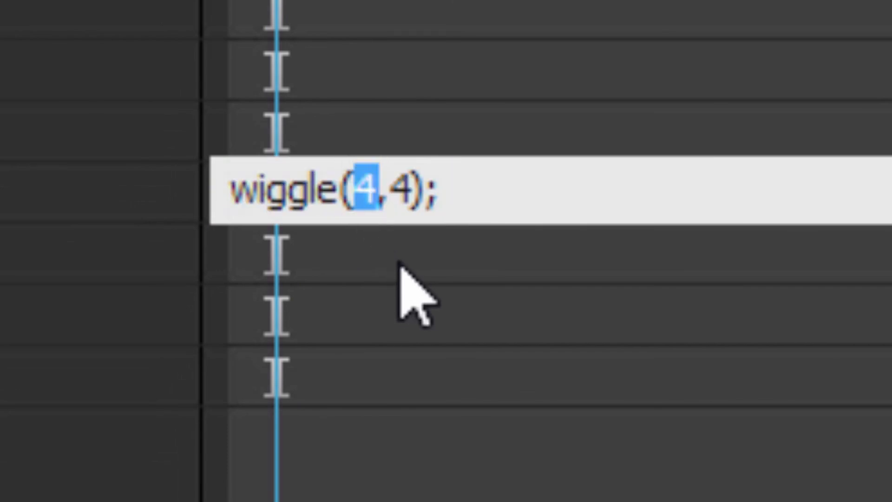
type("10")
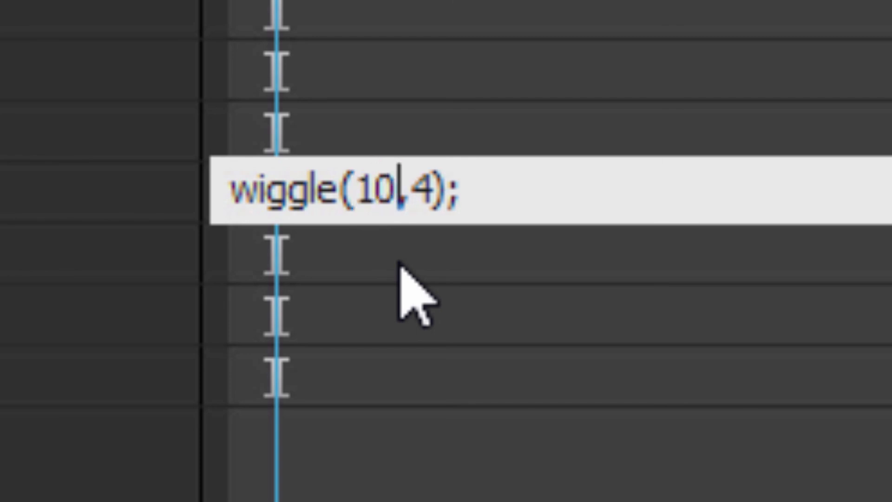
left_click(390, 303)
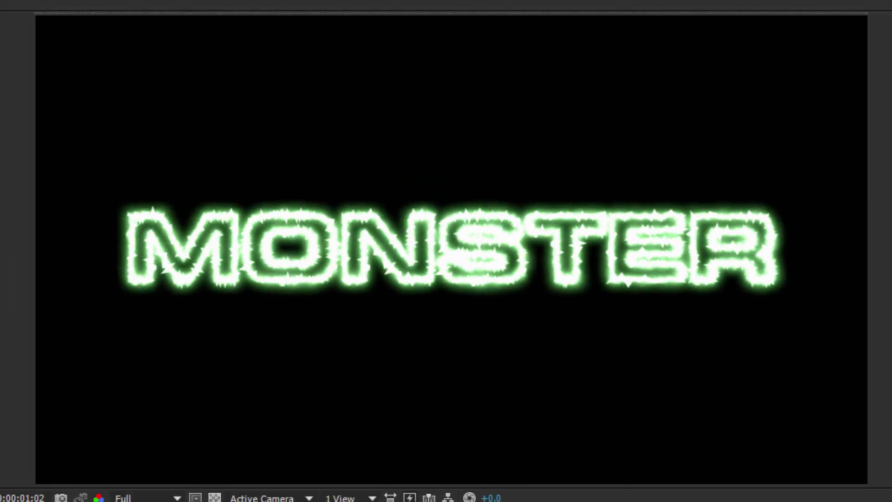